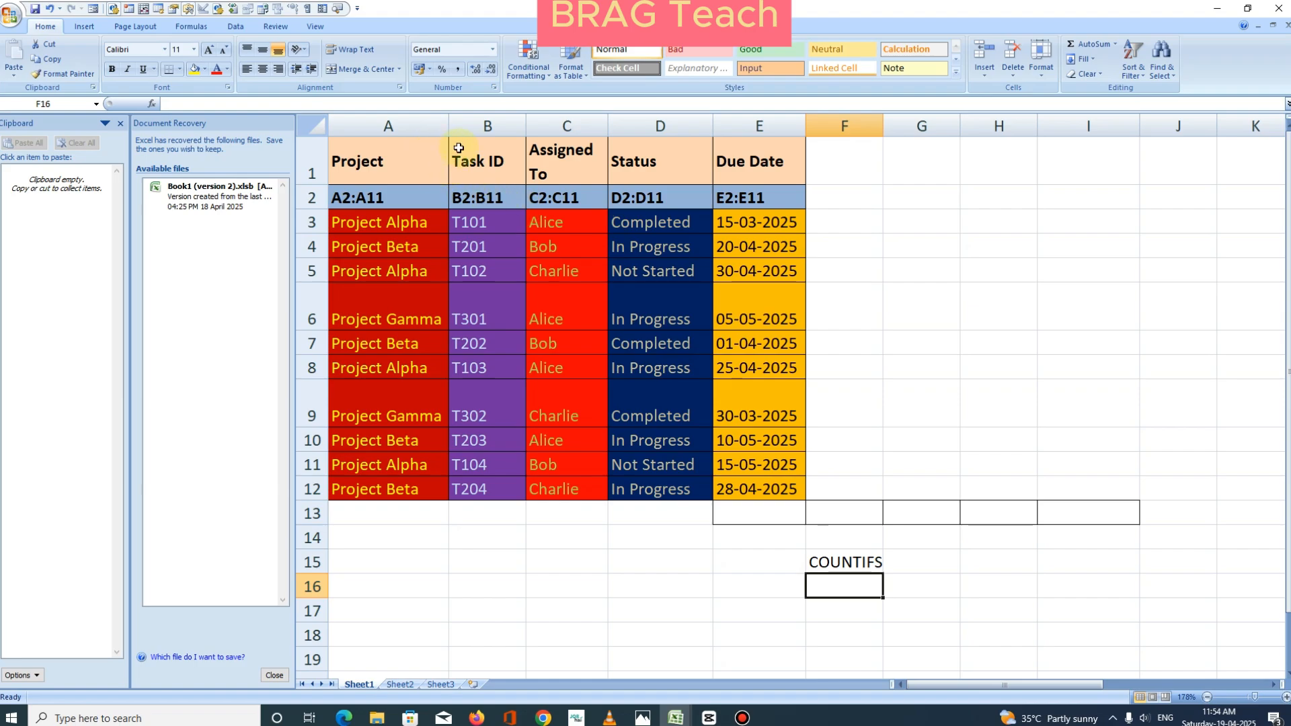
Review the Project, Task ID, Assigned To, Status and Due Date columns of the task table one by one
click(418, 128)
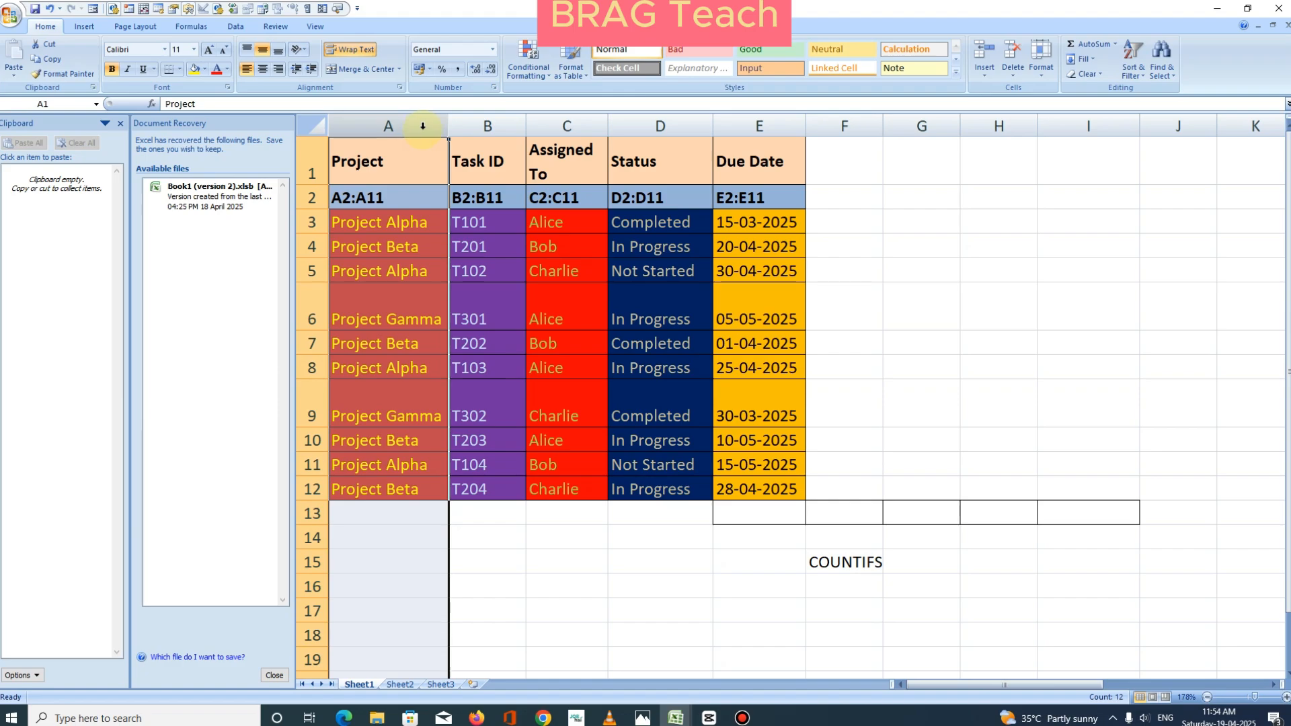
click(483, 127)
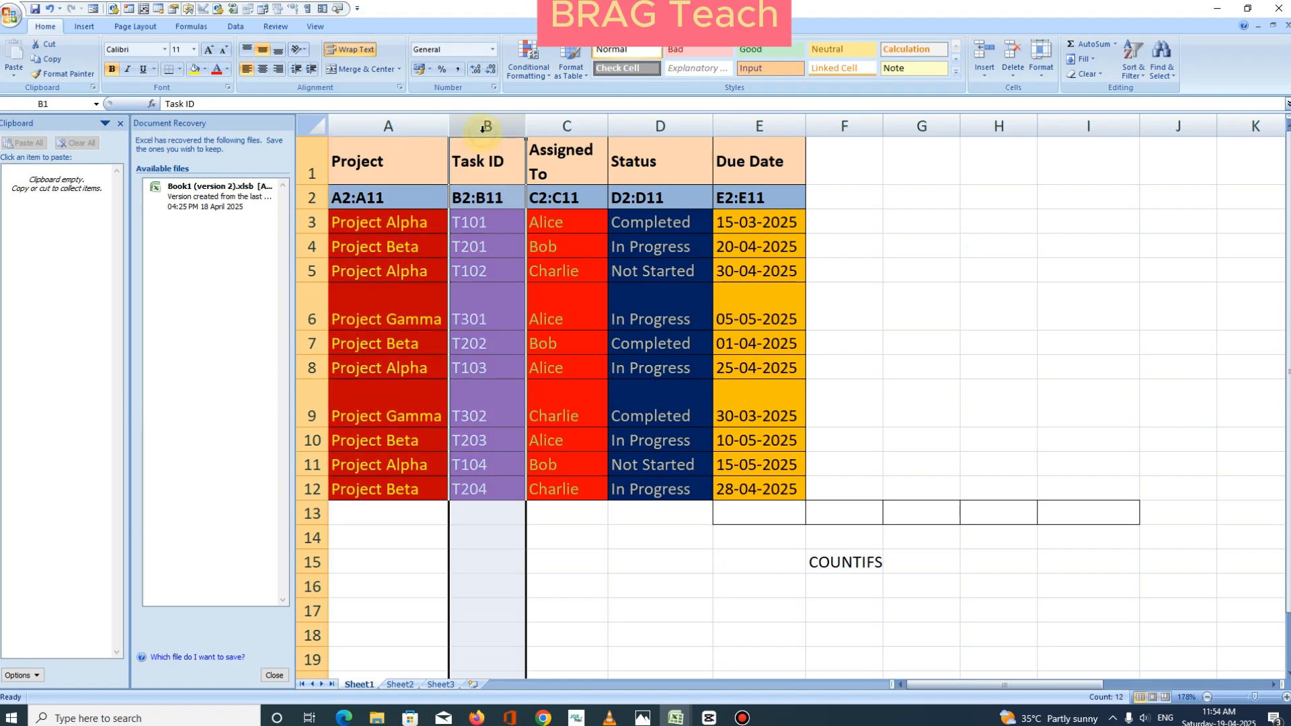
click(572, 128)
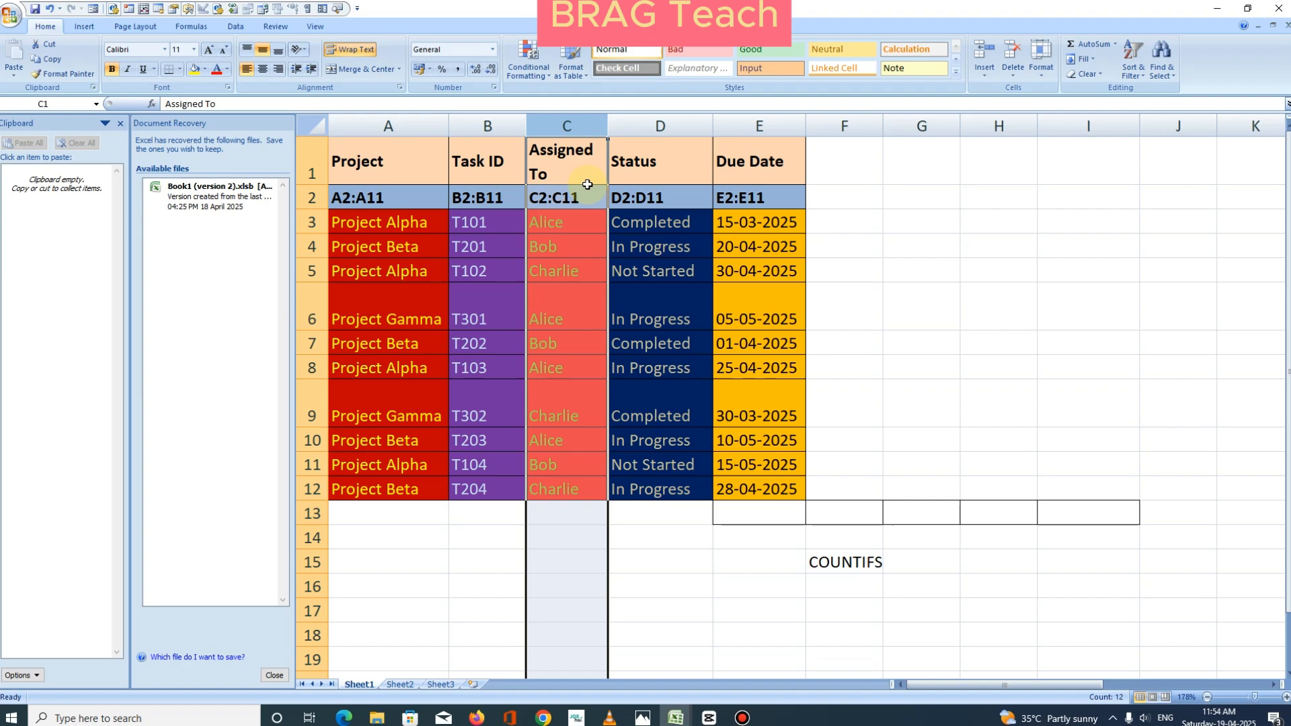
click(670, 125)
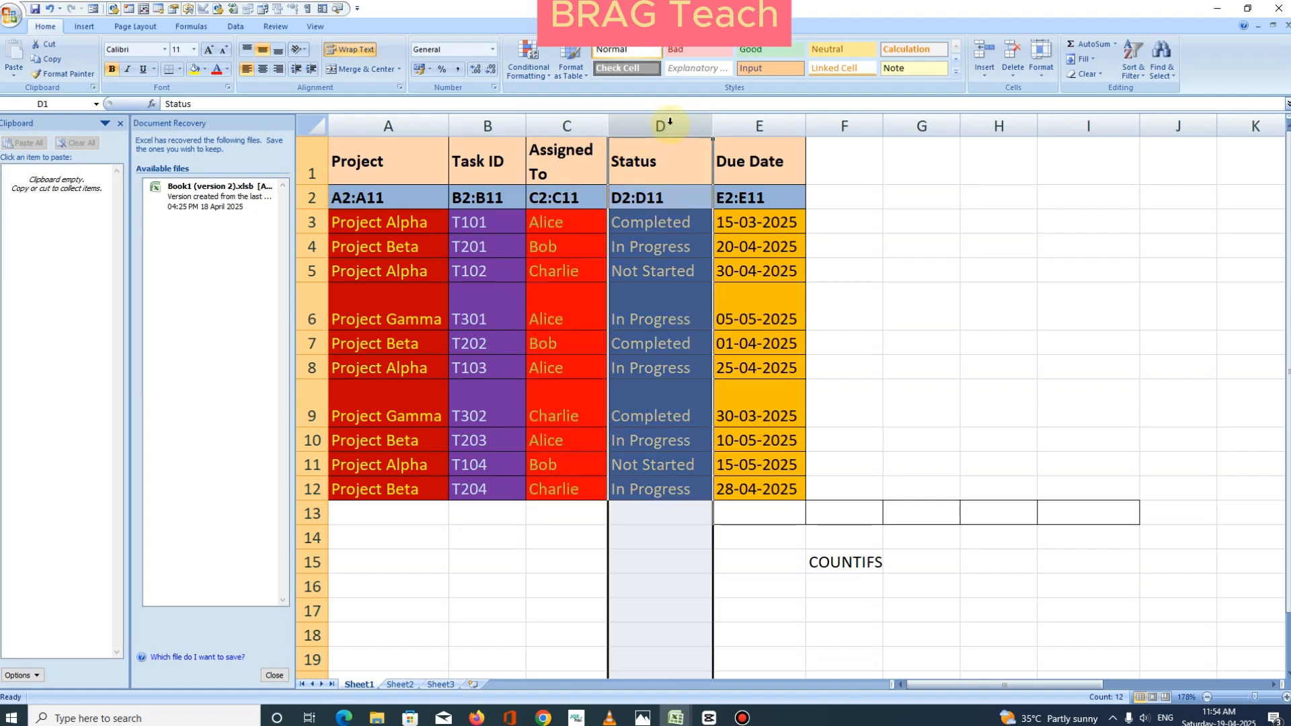
click(753, 125)
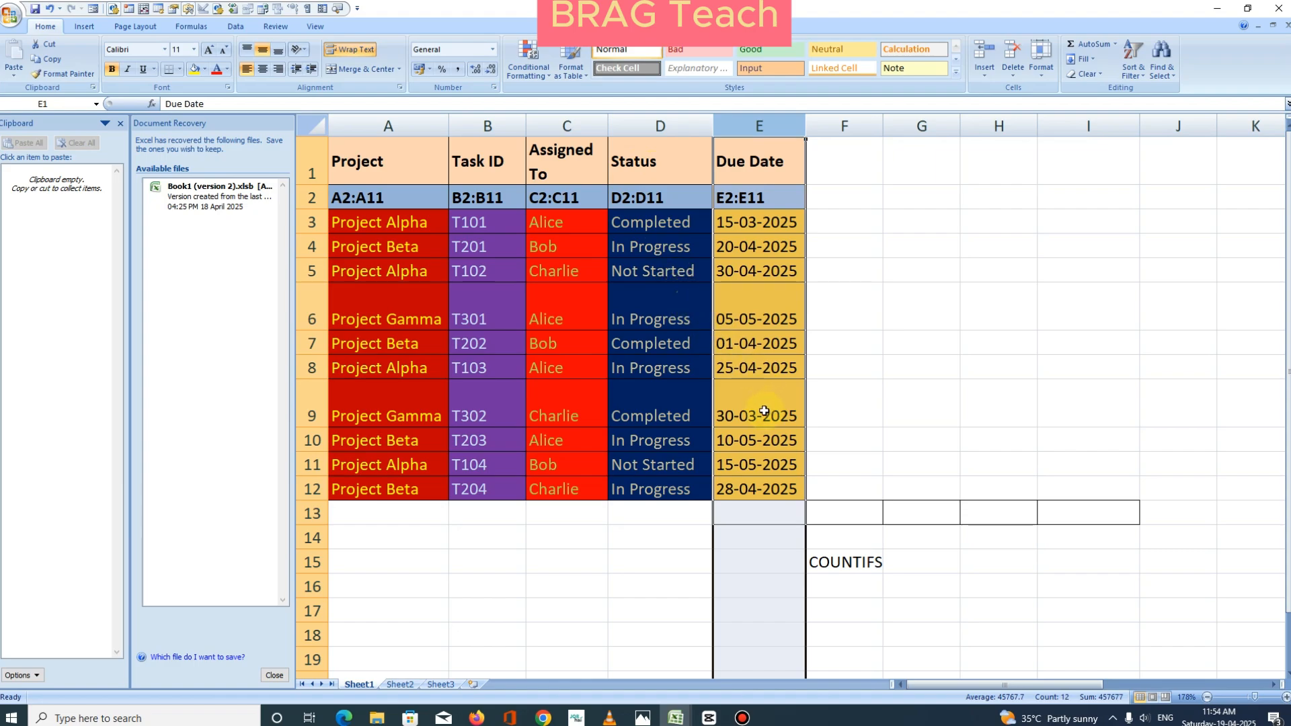
Begin a COUNTIFS formula in F16 with C3:C12 as the first criteria range and the assignee's name from C3 as its quoted, uppercase criterion
click(839, 589)
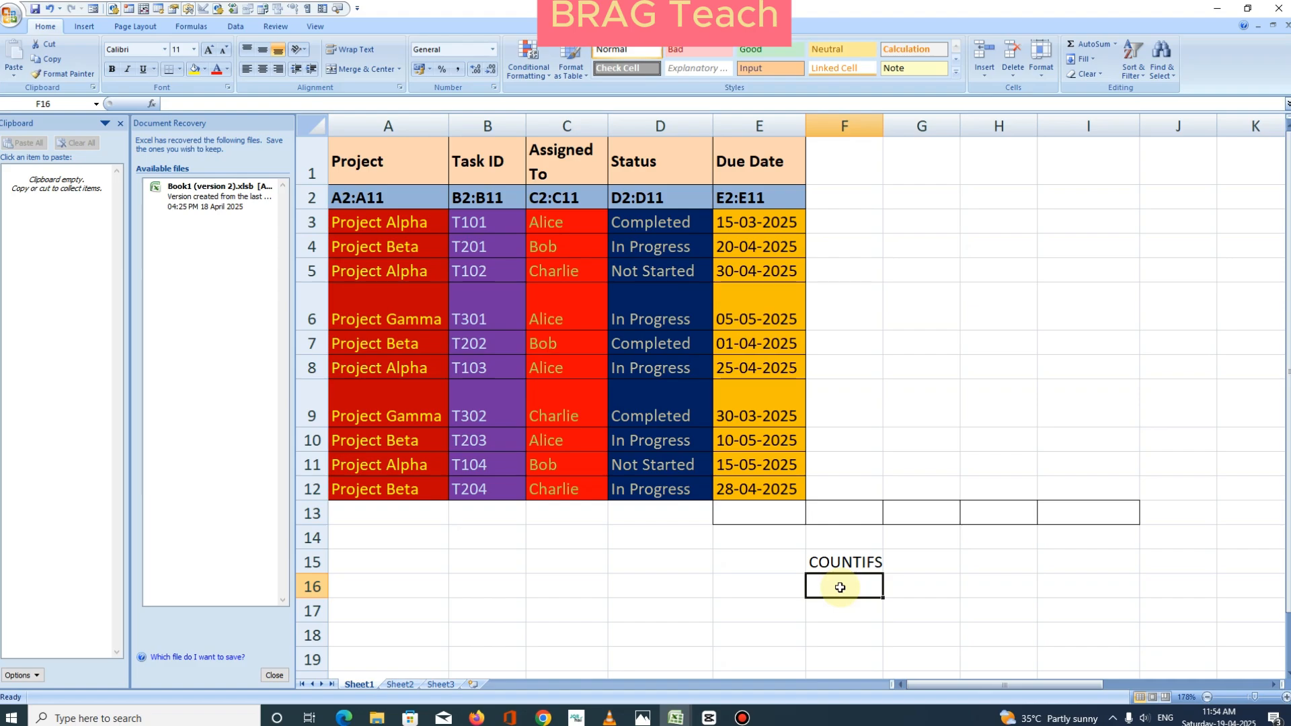
text(=)
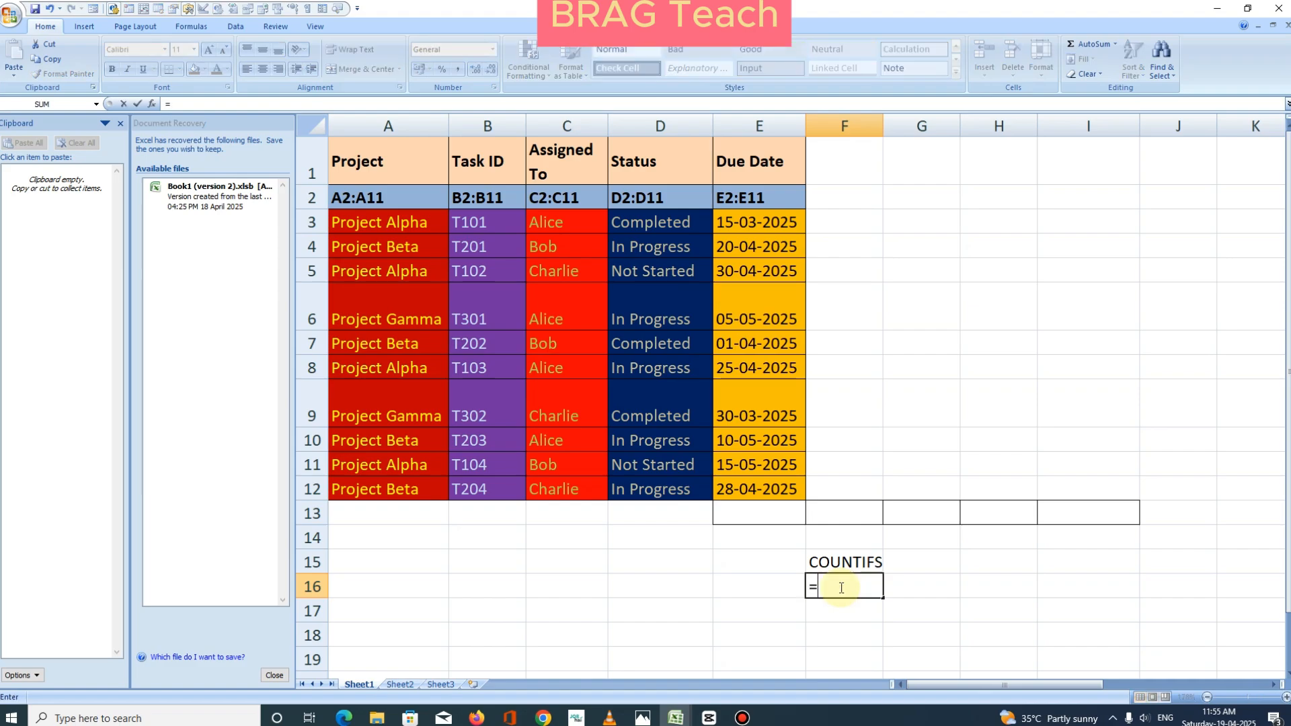
text(COU)
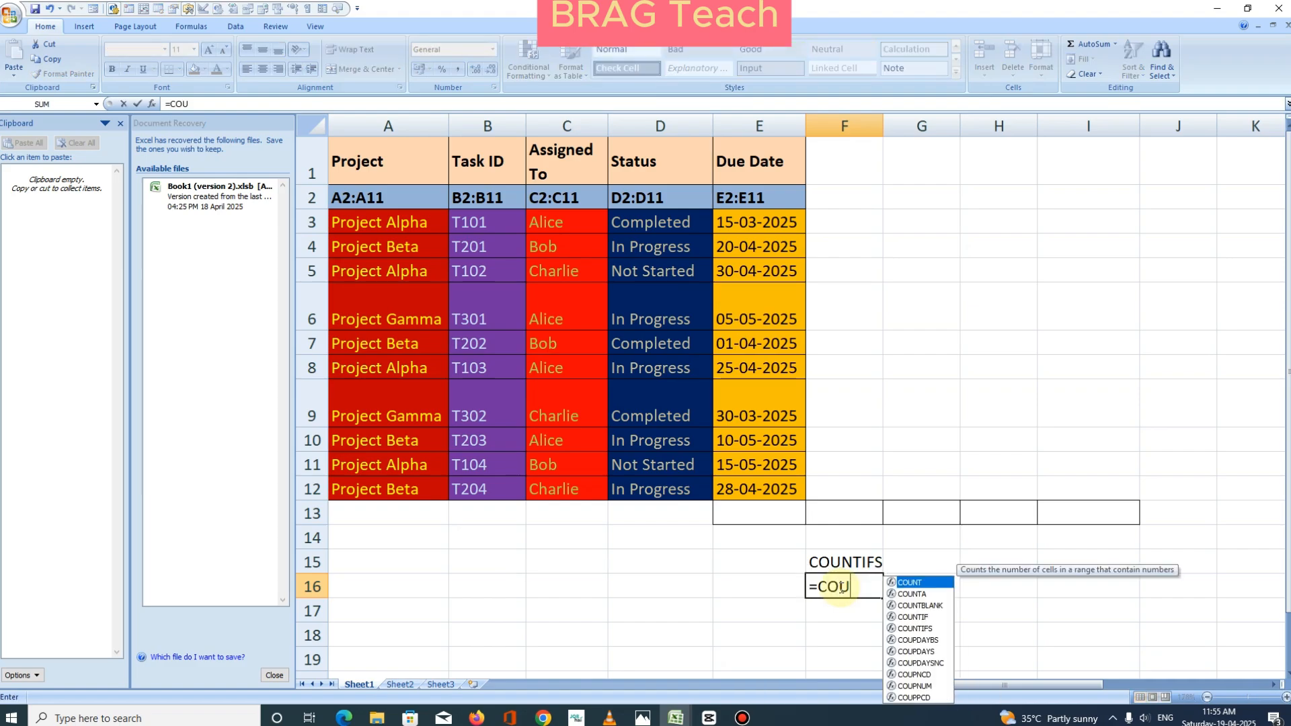
text(NTIFS)
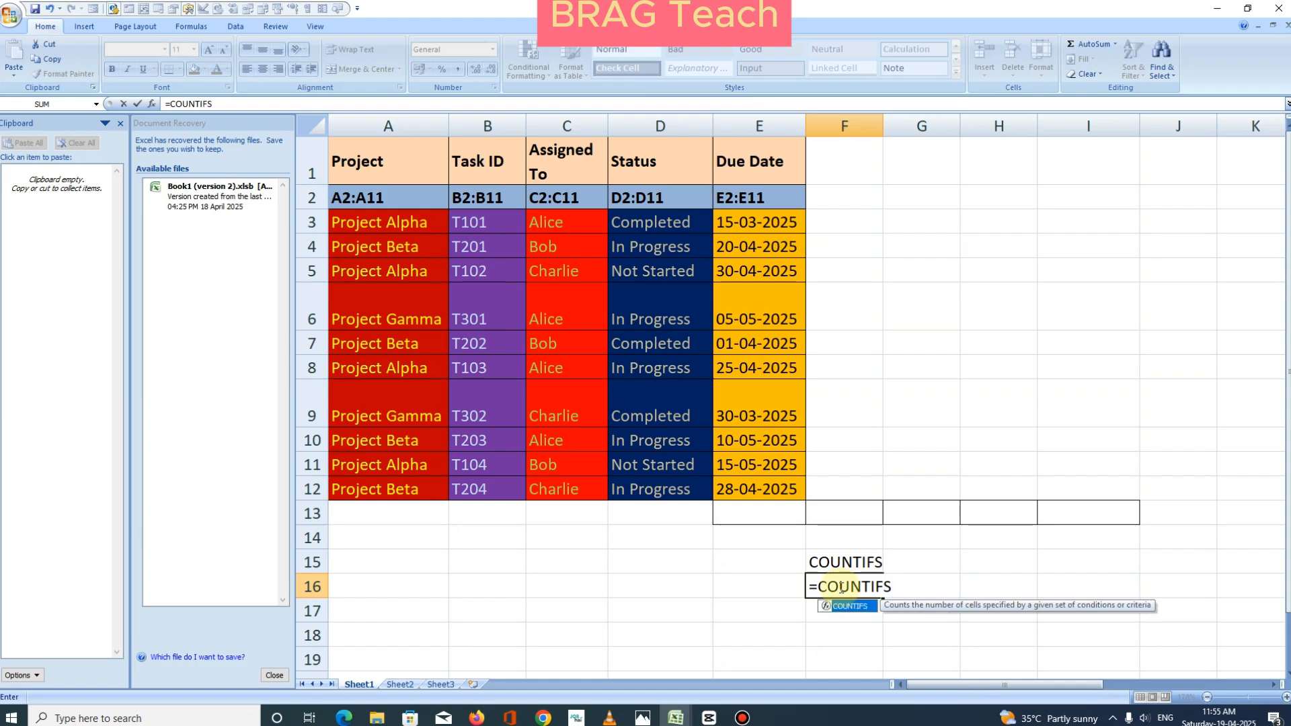
text(()
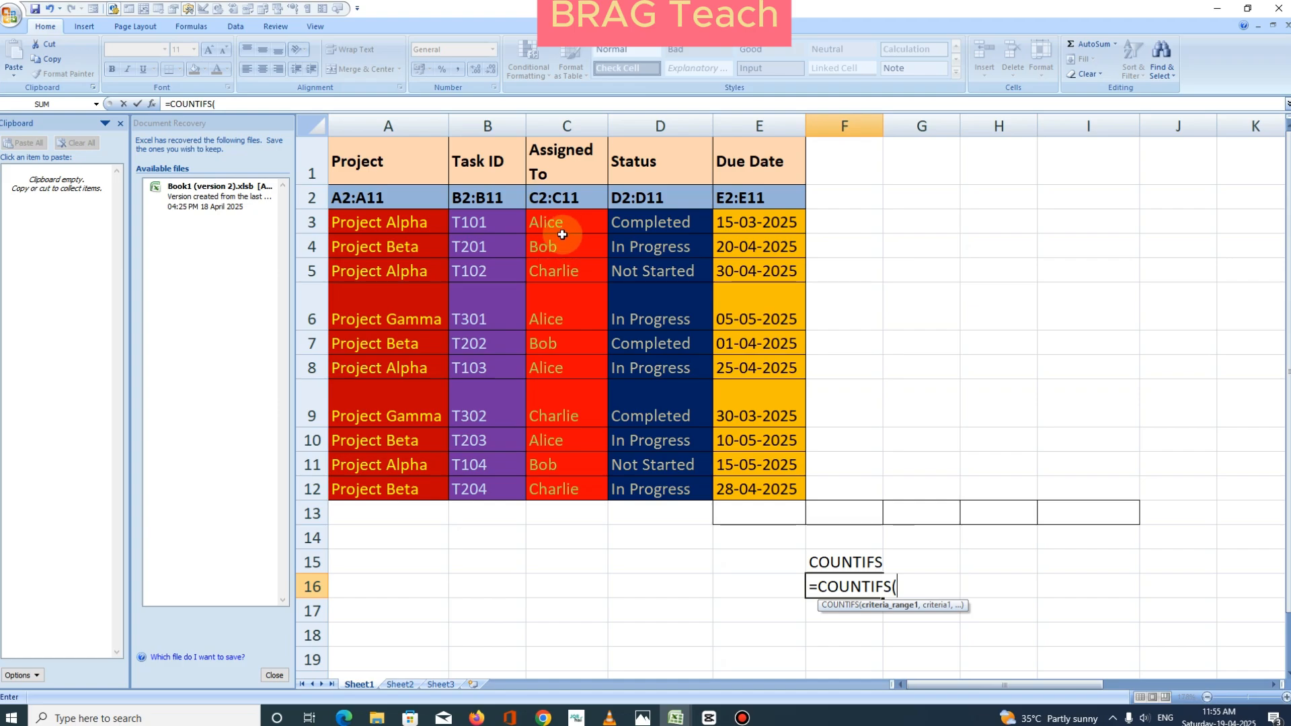
drag(559, 221, 599, 478)
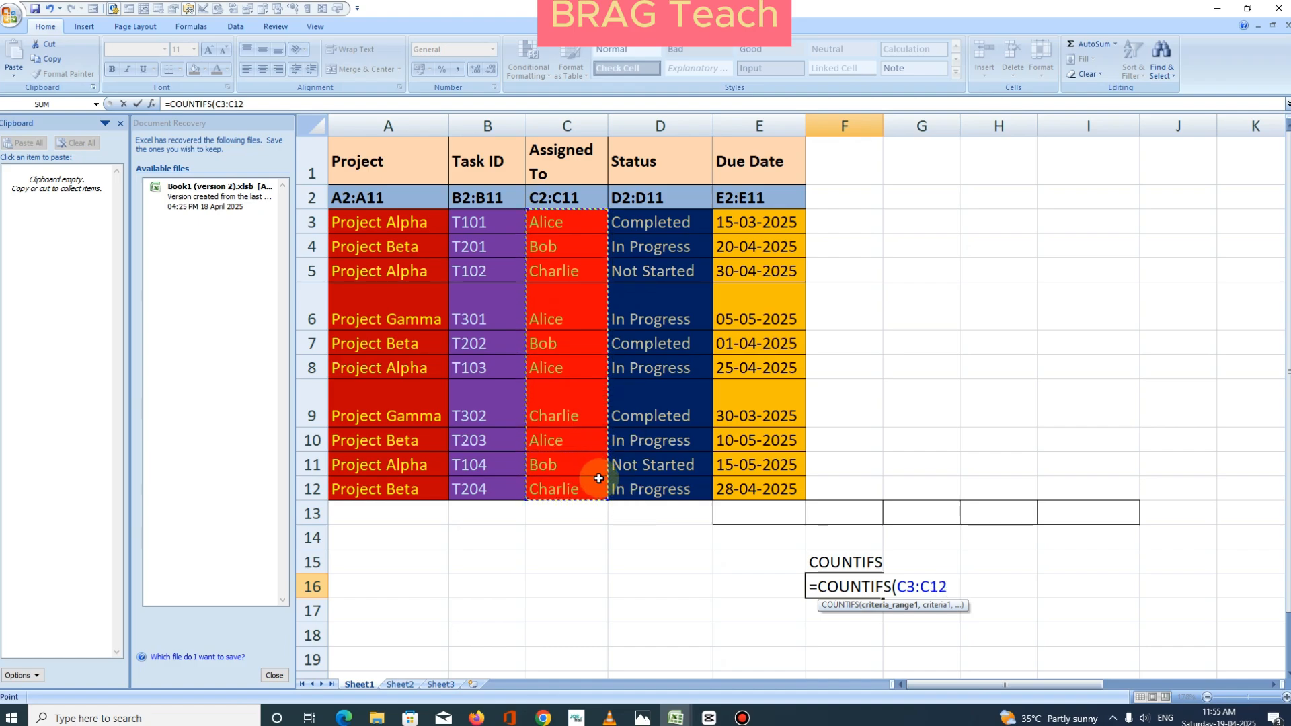
text(,)
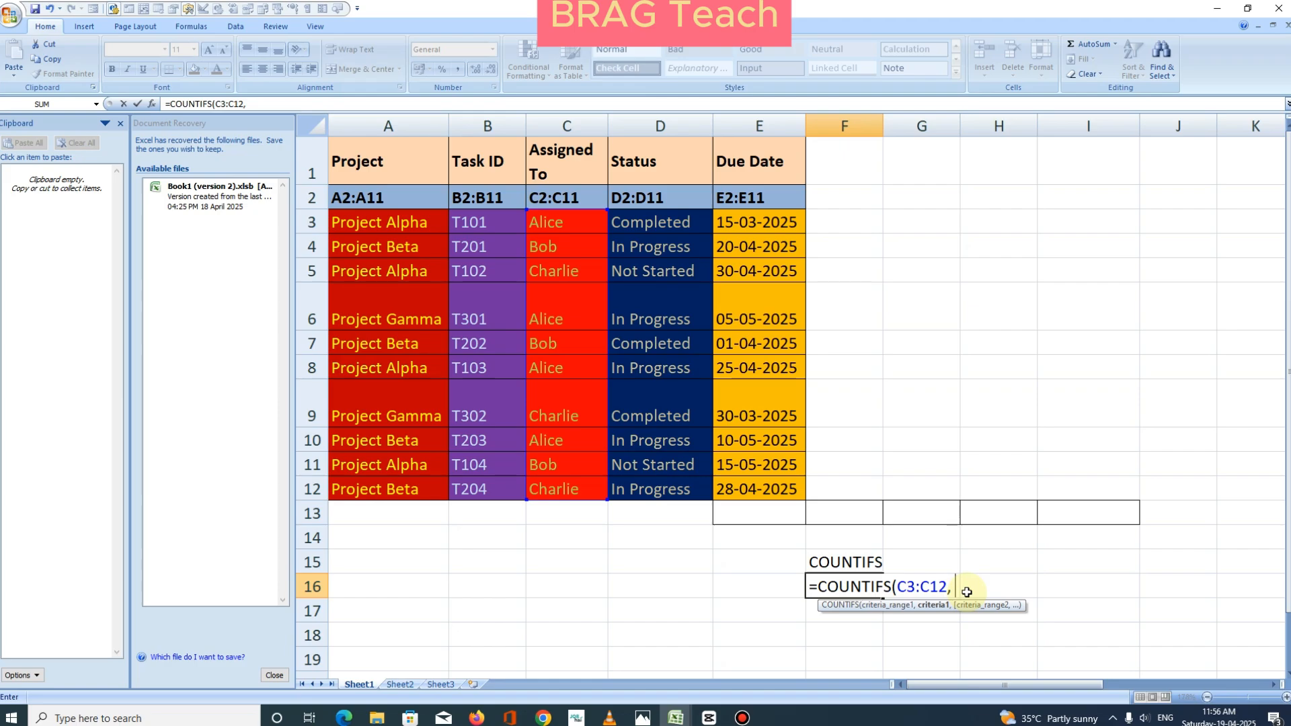
text("ALICE",)
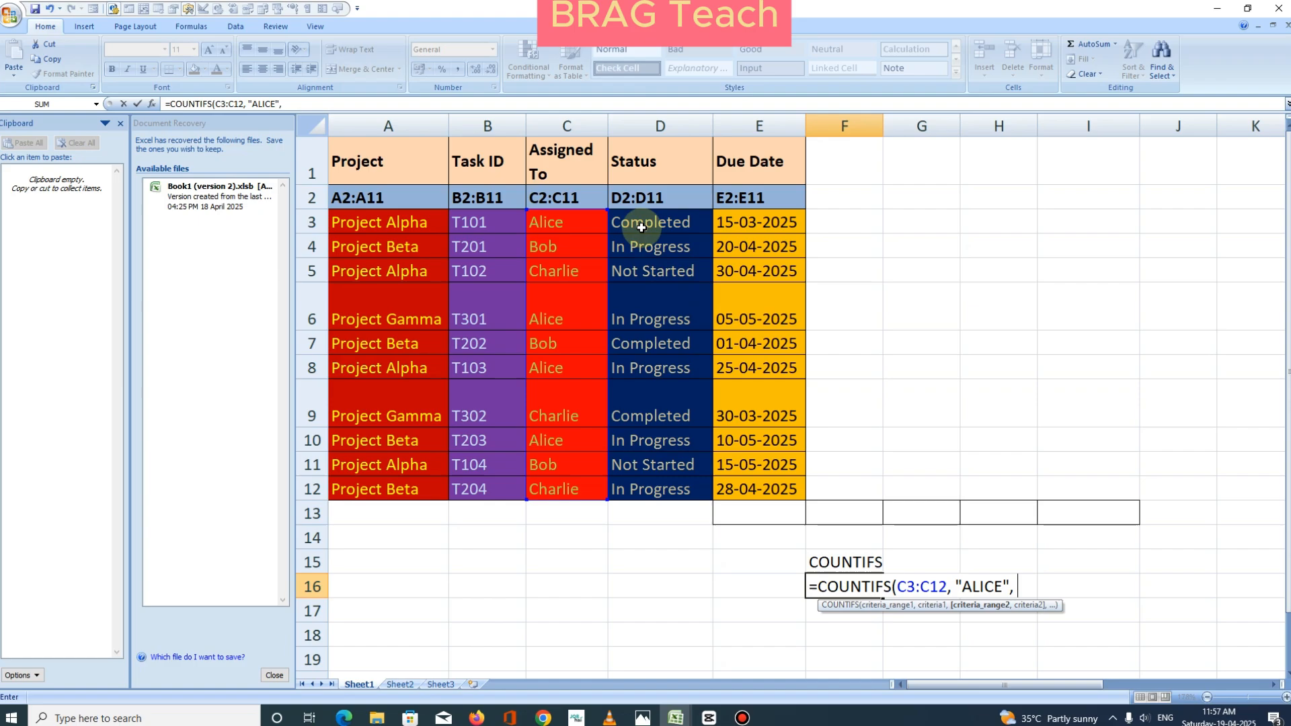
Complete the COUNTIFS formula with D3:D12 as the second criteria range and "IN PROGRESS" as its criterion, and enter it
drag(639, 222, 670, 485)
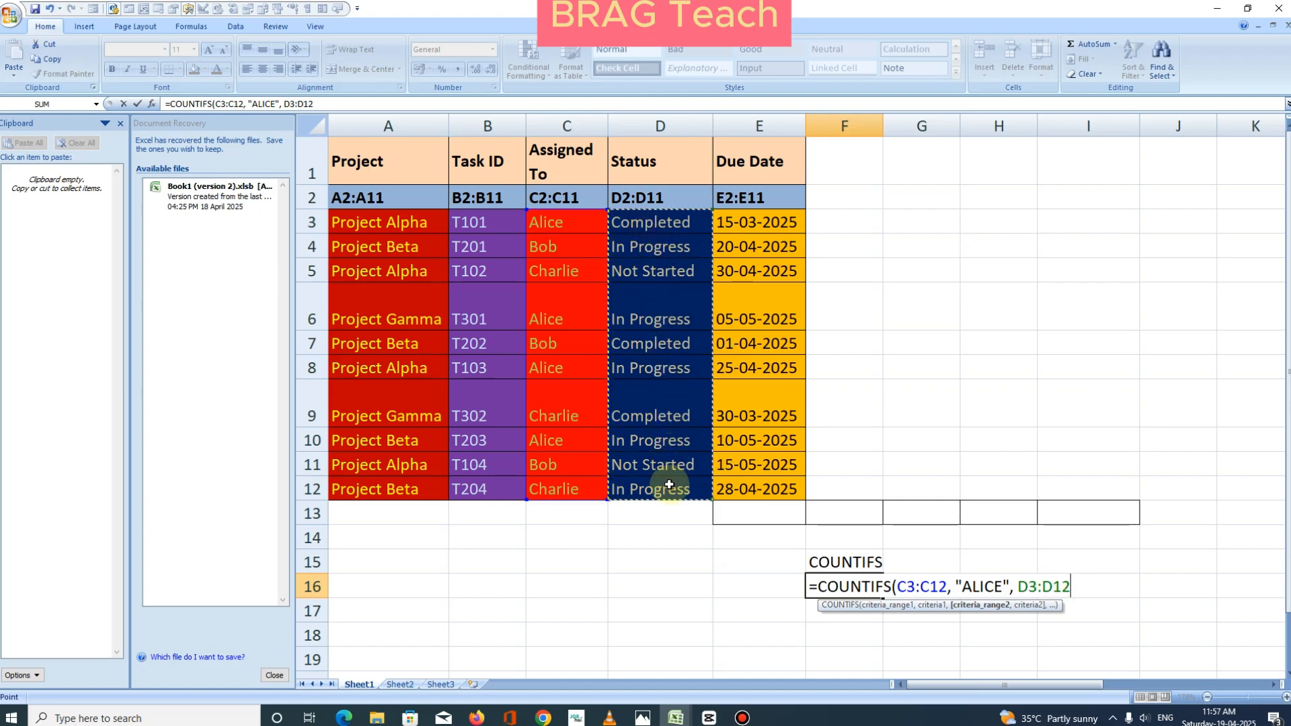
text(,)
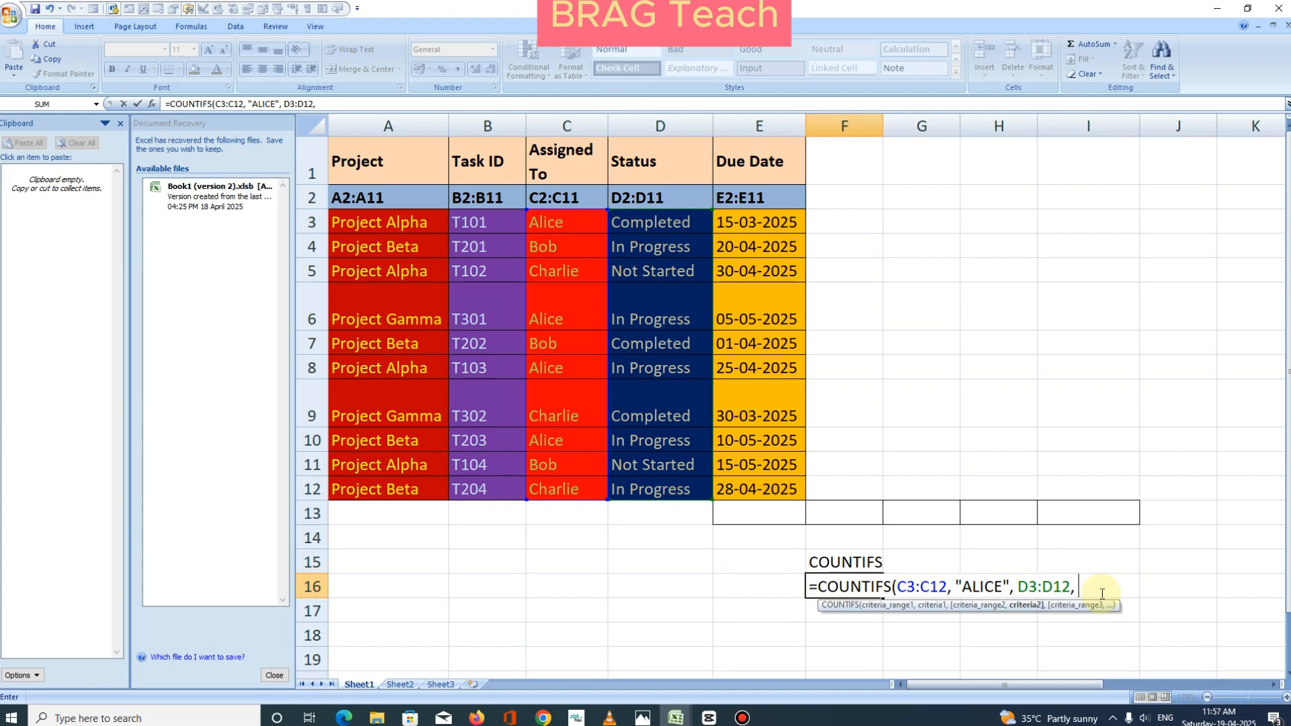
text("IN PROGRES)
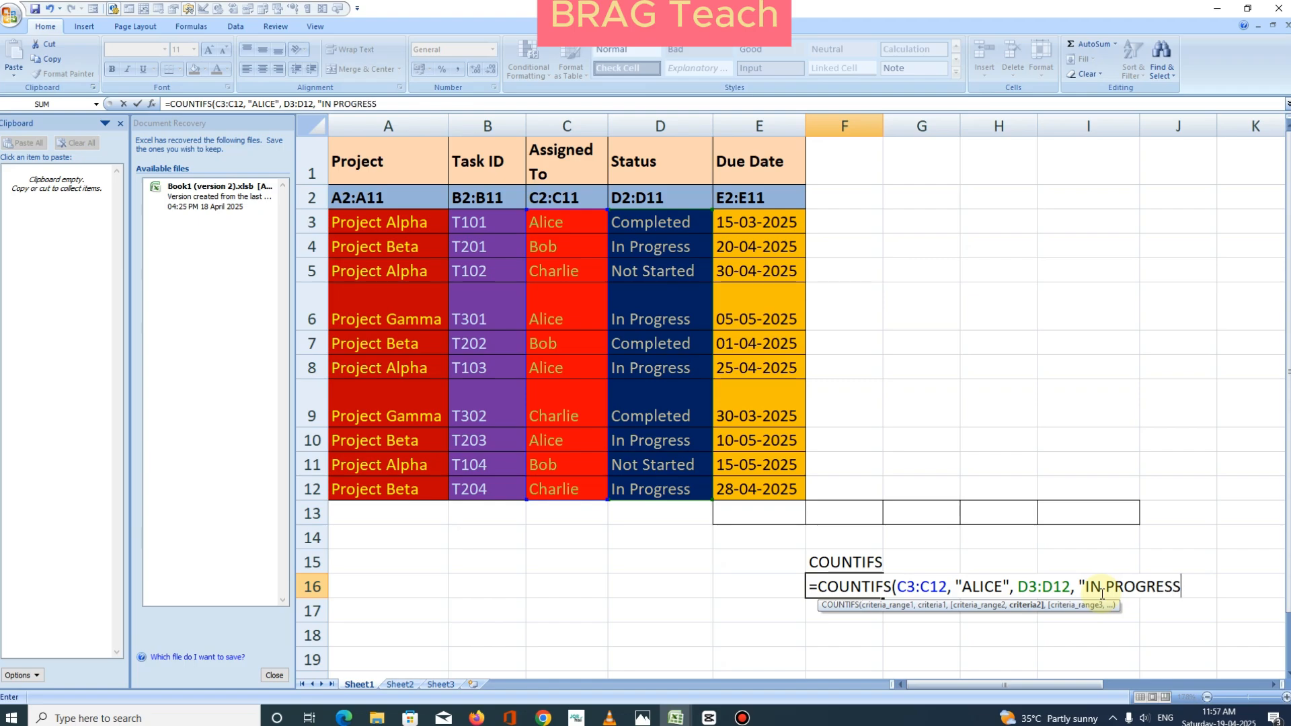
text(S")
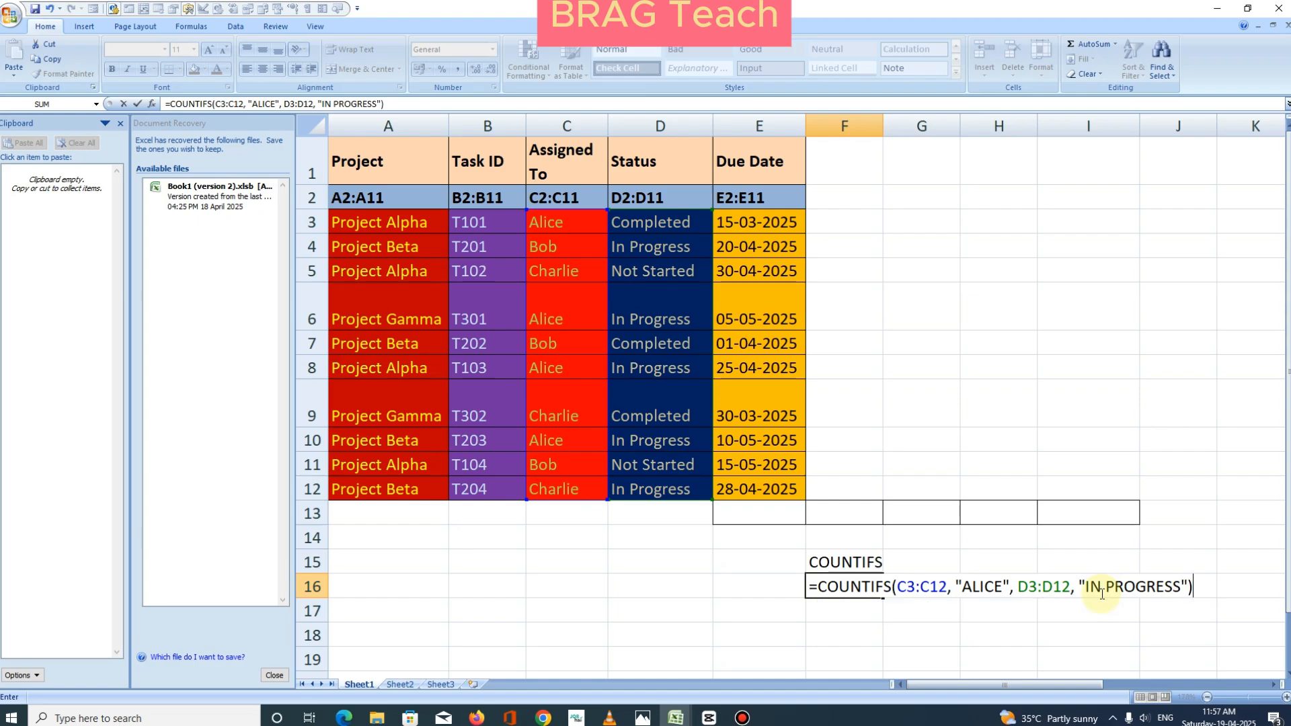
key(Return)
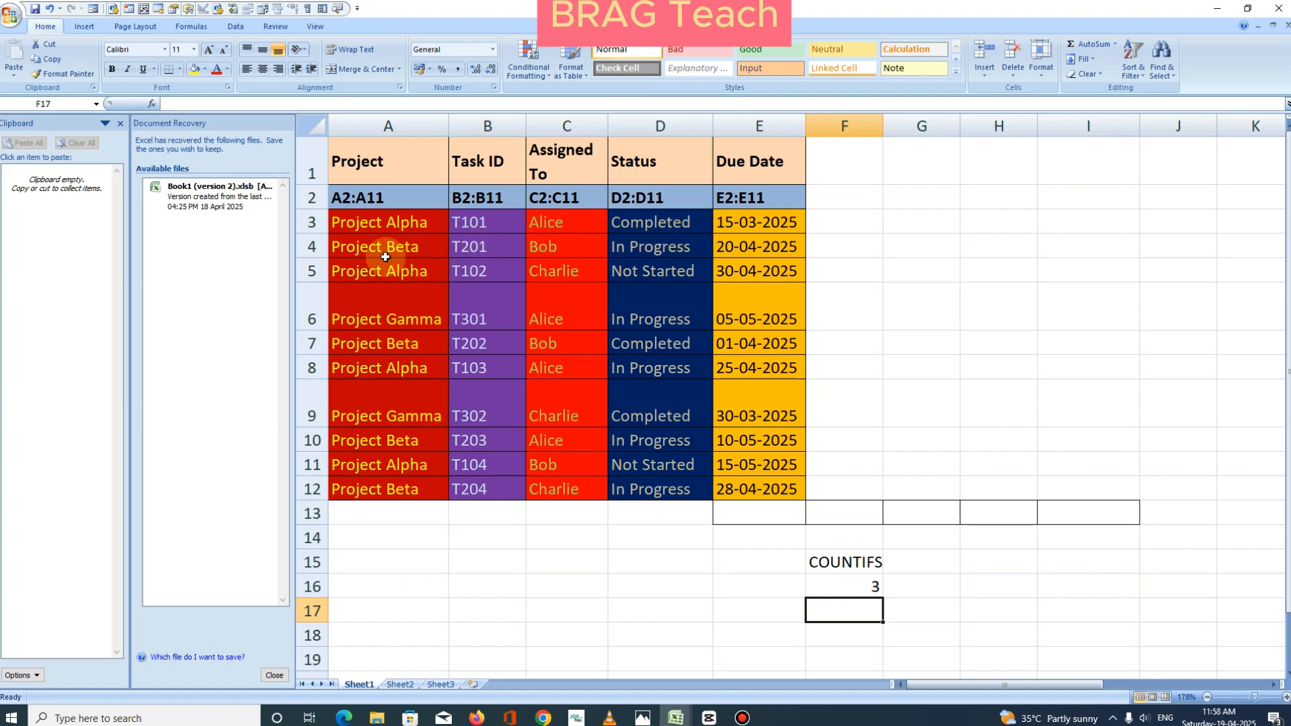
Check the assignee and status cells in rows 6, 8 and 10 against the two formula criteria
click(568, 322)
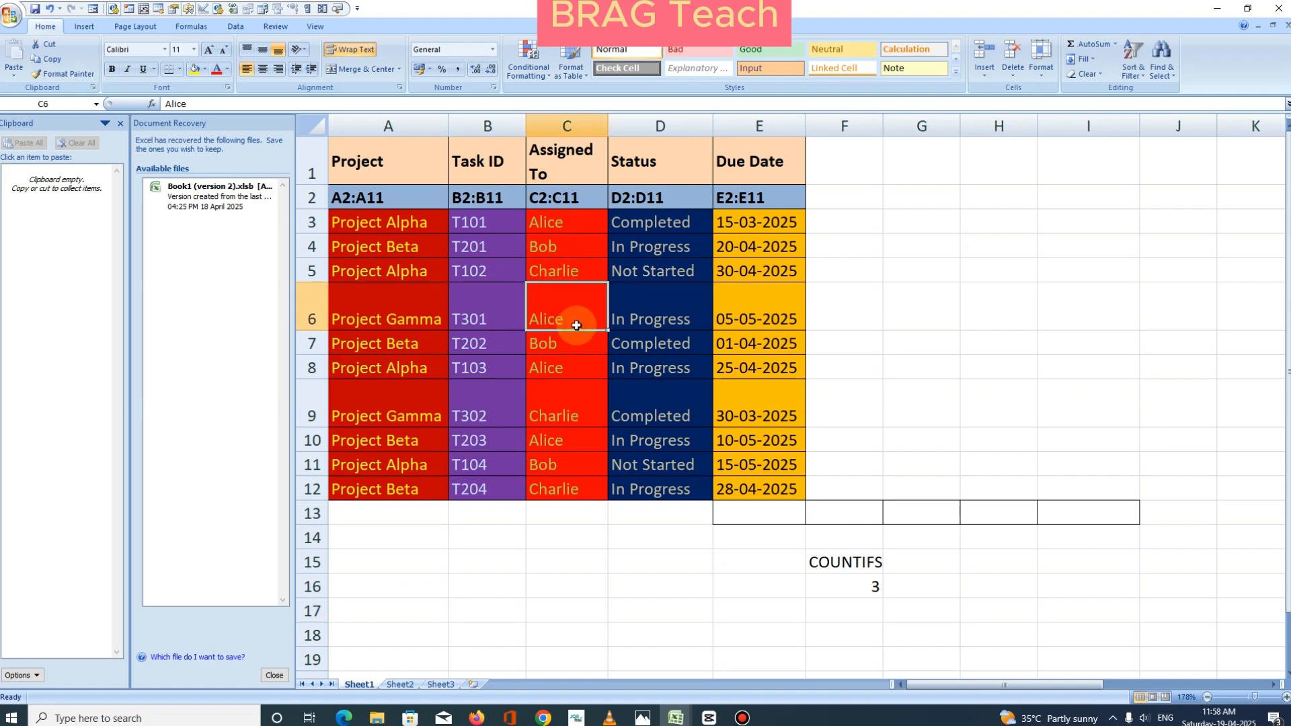
click(656, 330)
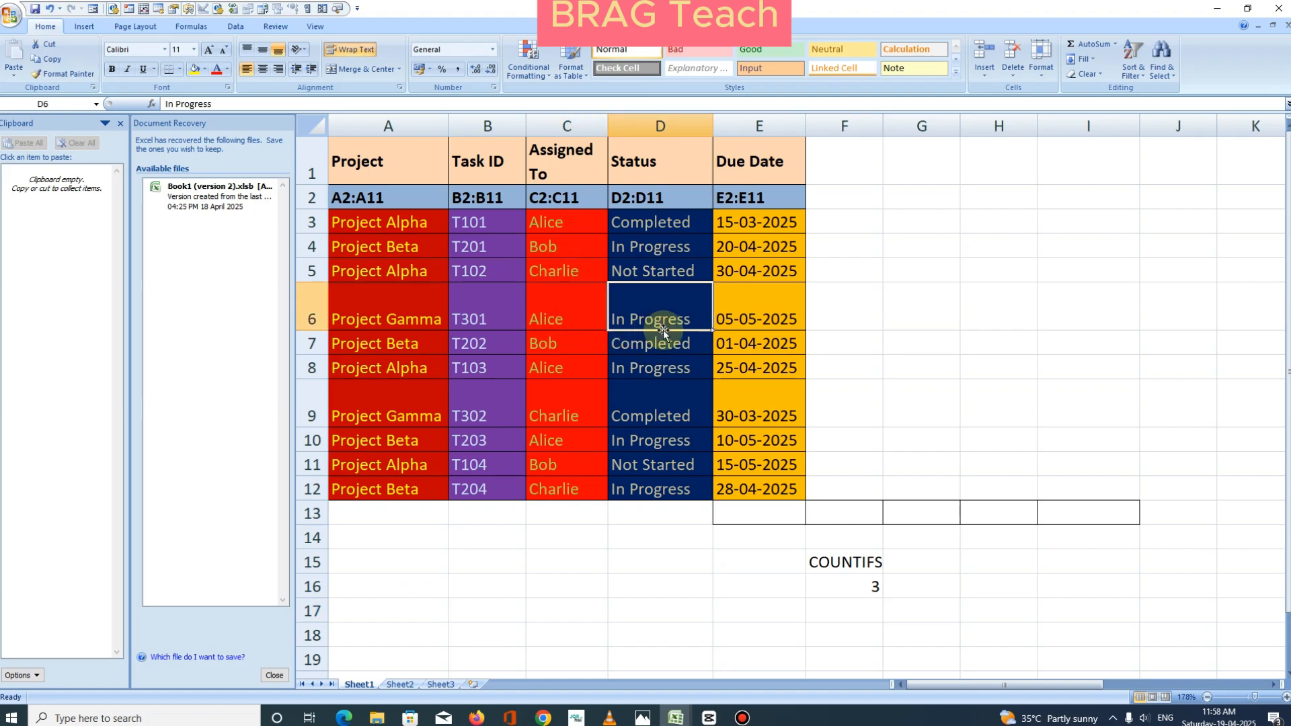
click(565, 369)
click(646, 373)
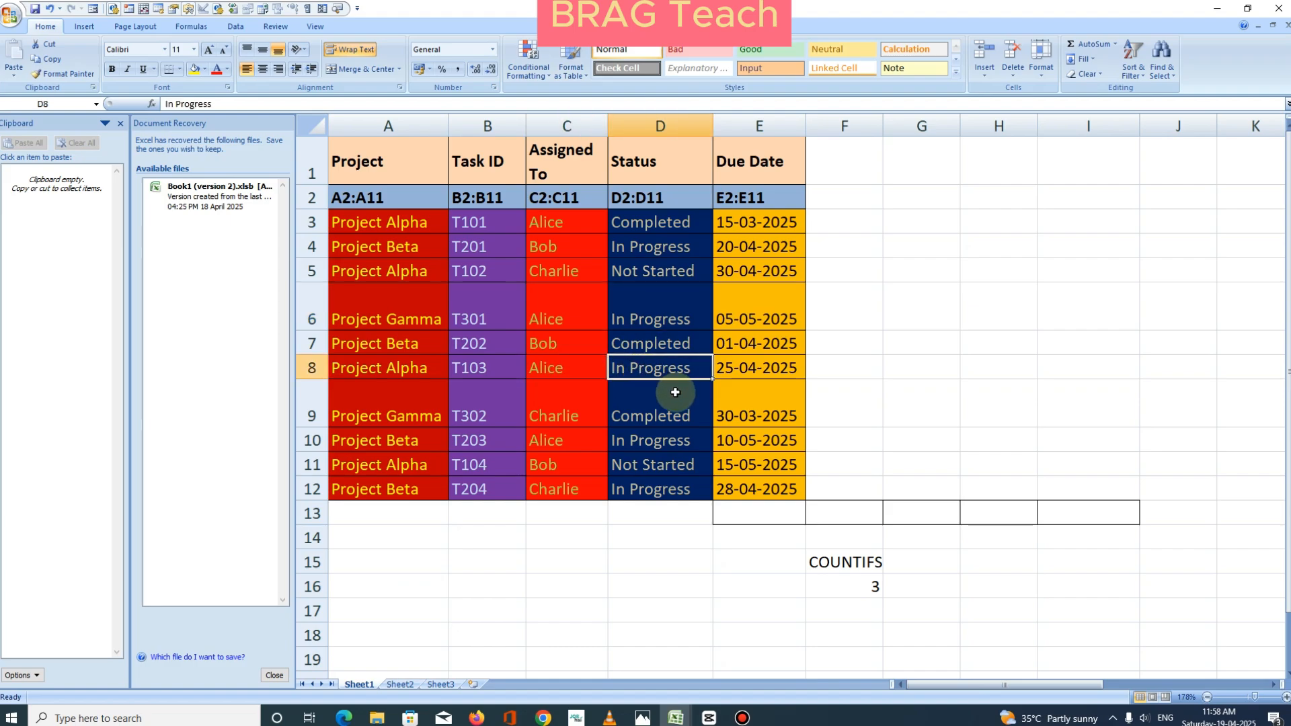
click(568, 442)
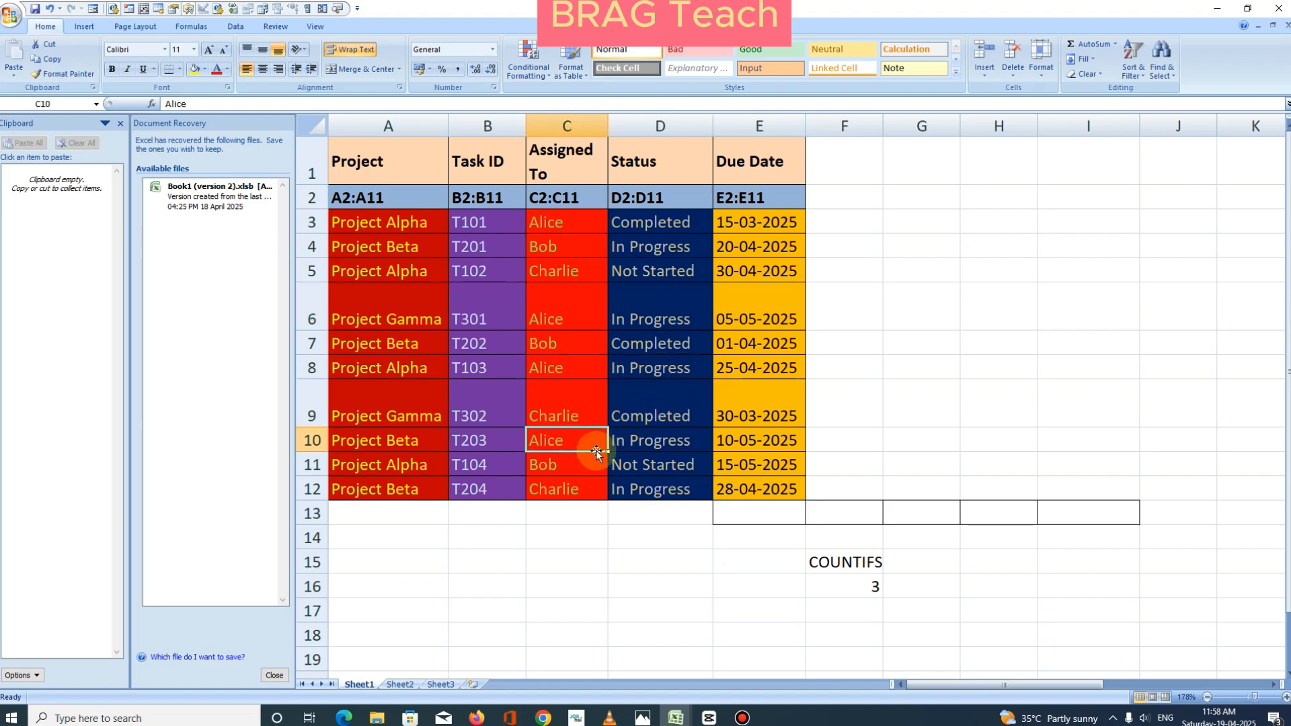
click(647, 445)
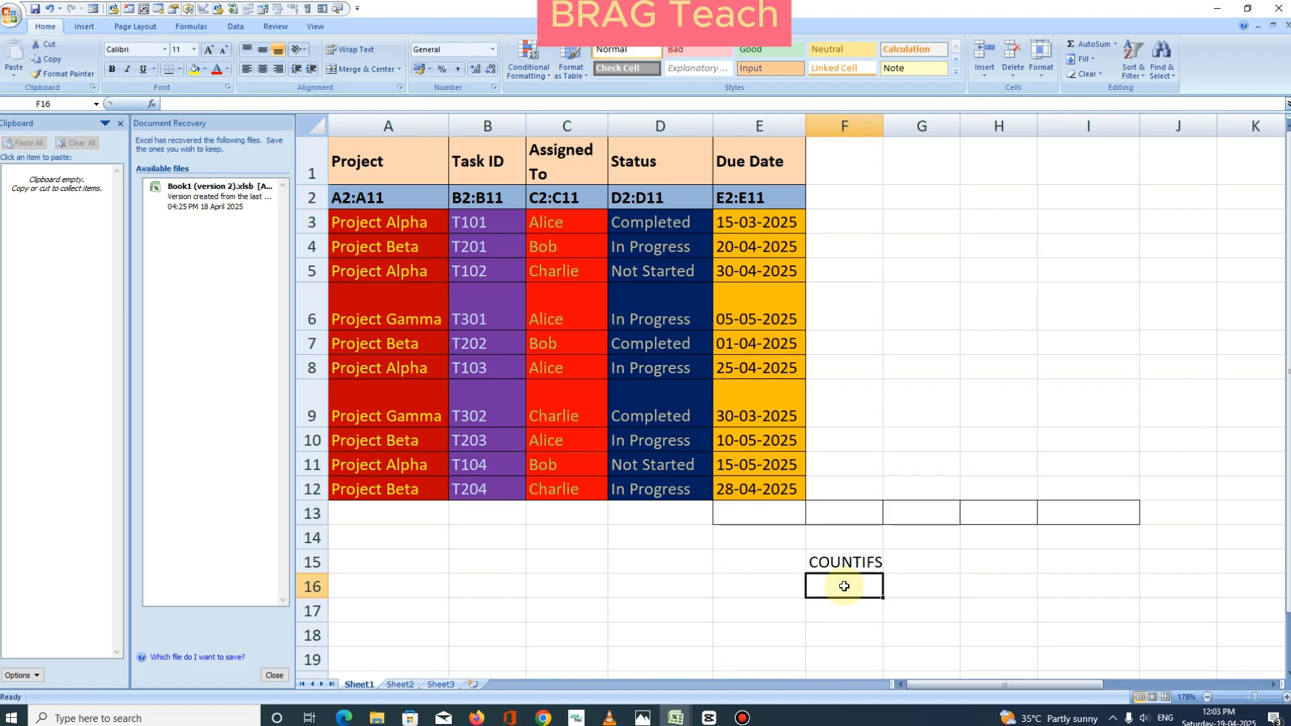
Enter a COUNTIFS formula in F16 that counts rows with "PROJECT ALPHA" in A3:A12 and "NOT STARTED" in D3:D12
text(=)
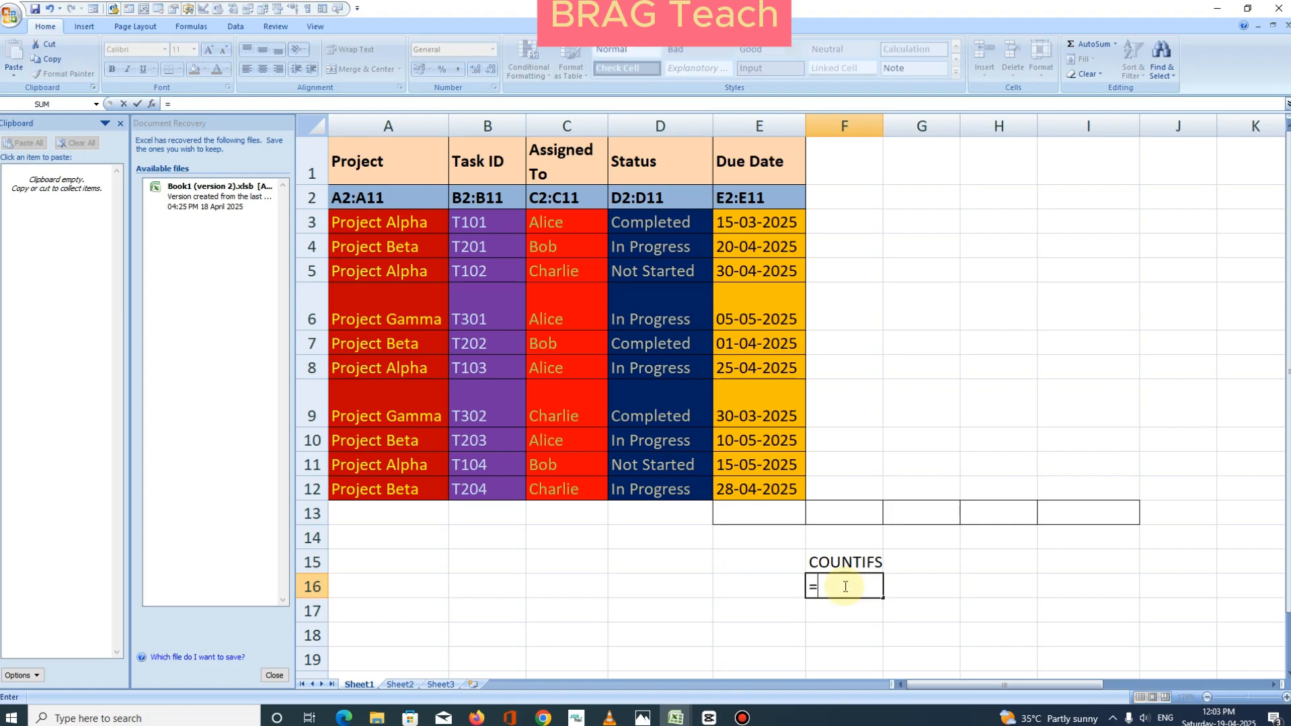
text(COU)
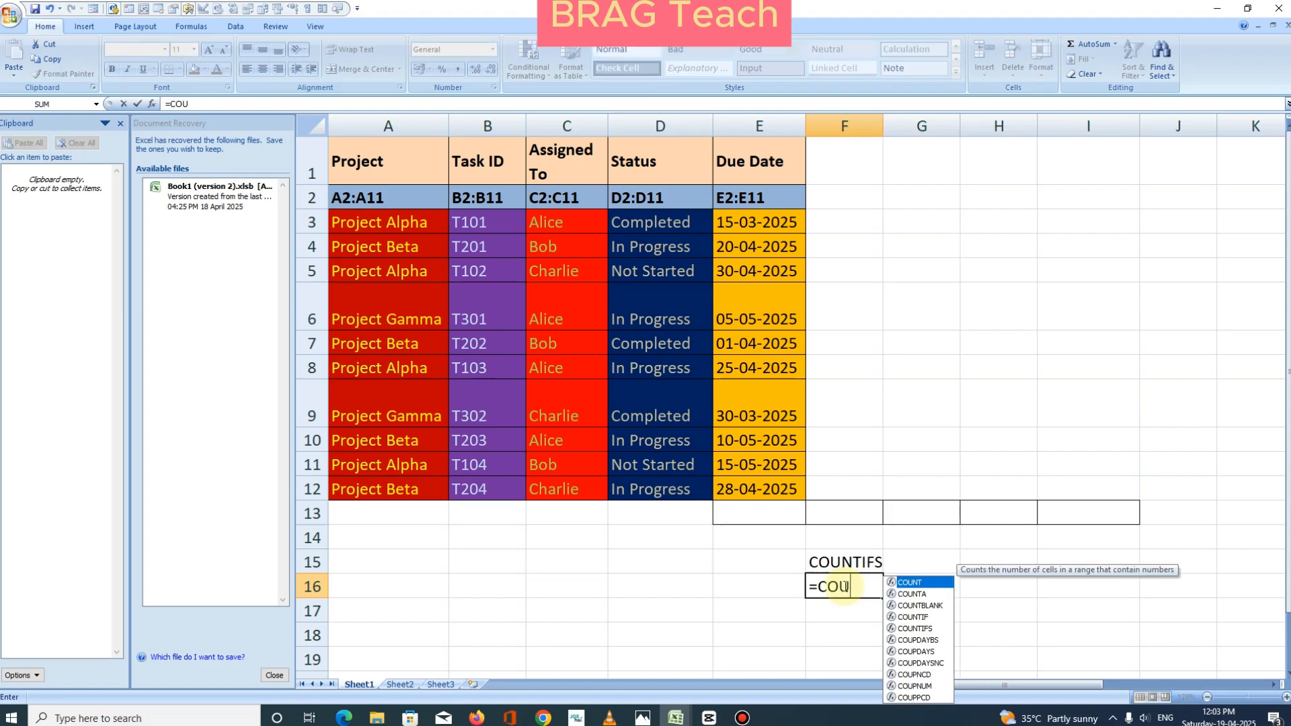
text(NTIFS)
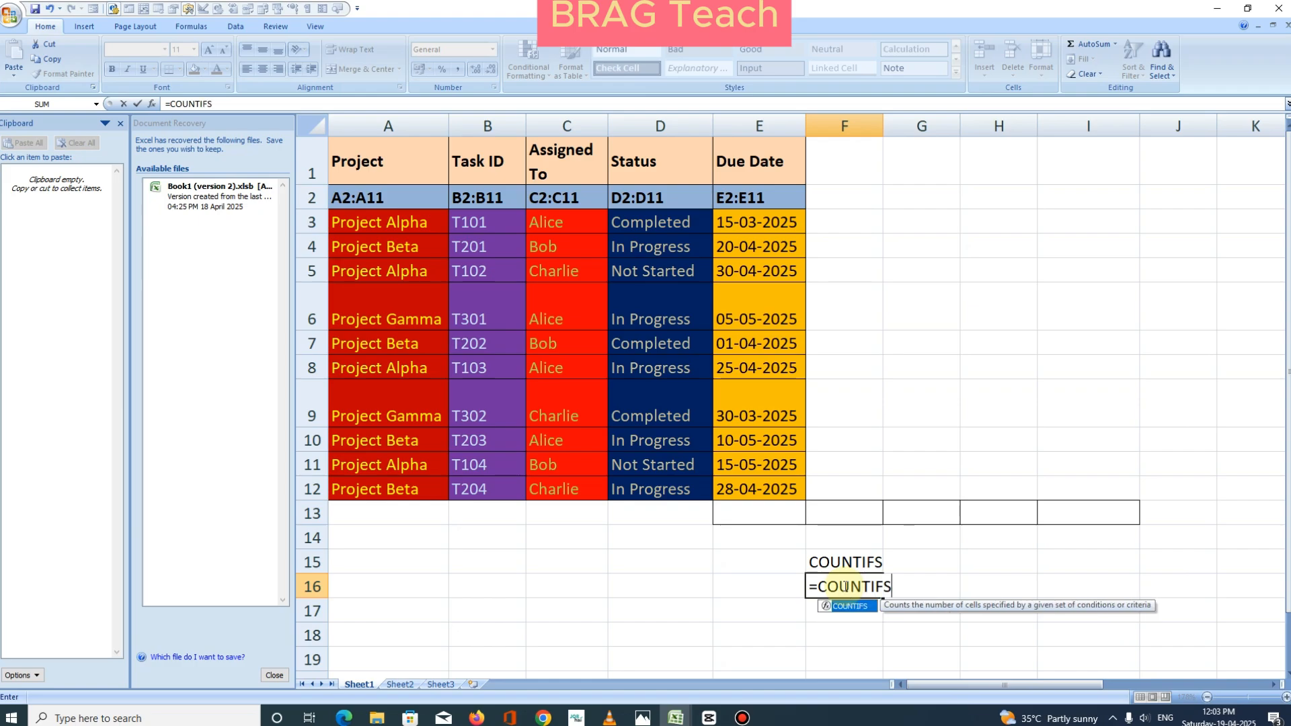
text(()
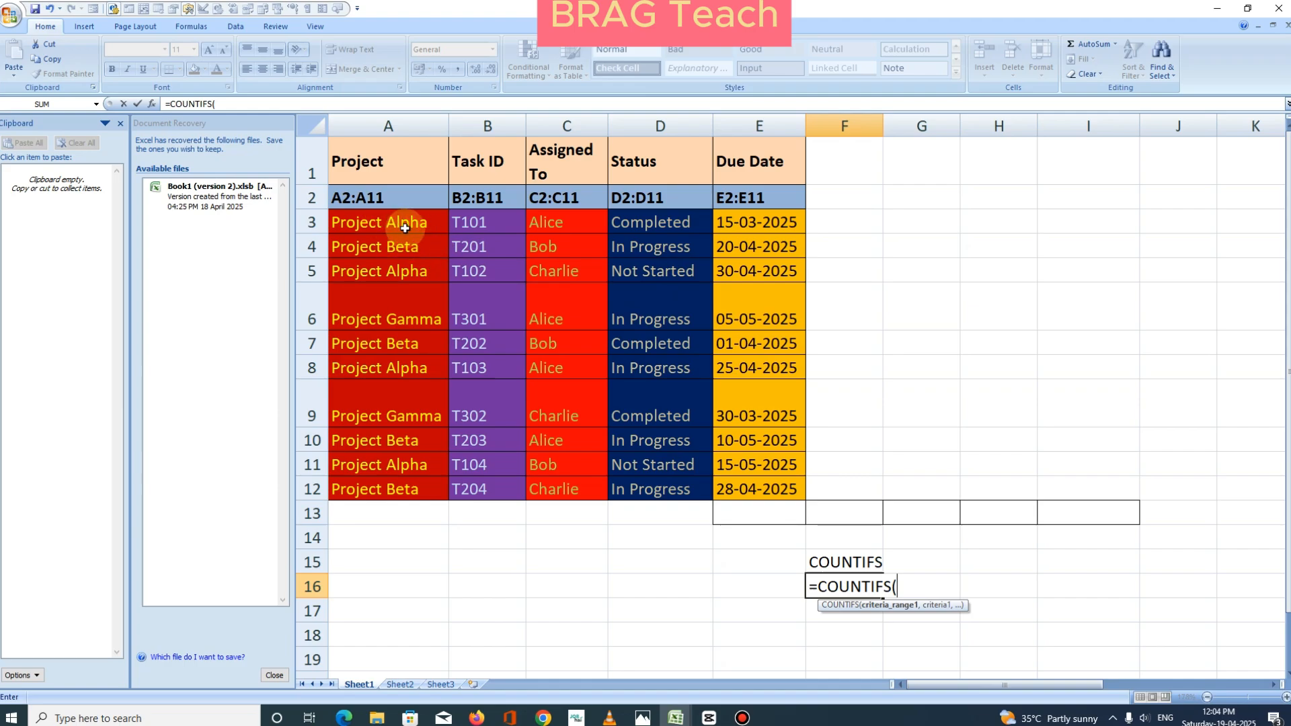
drag(396, 222, 404, 484)
click(404, 490)
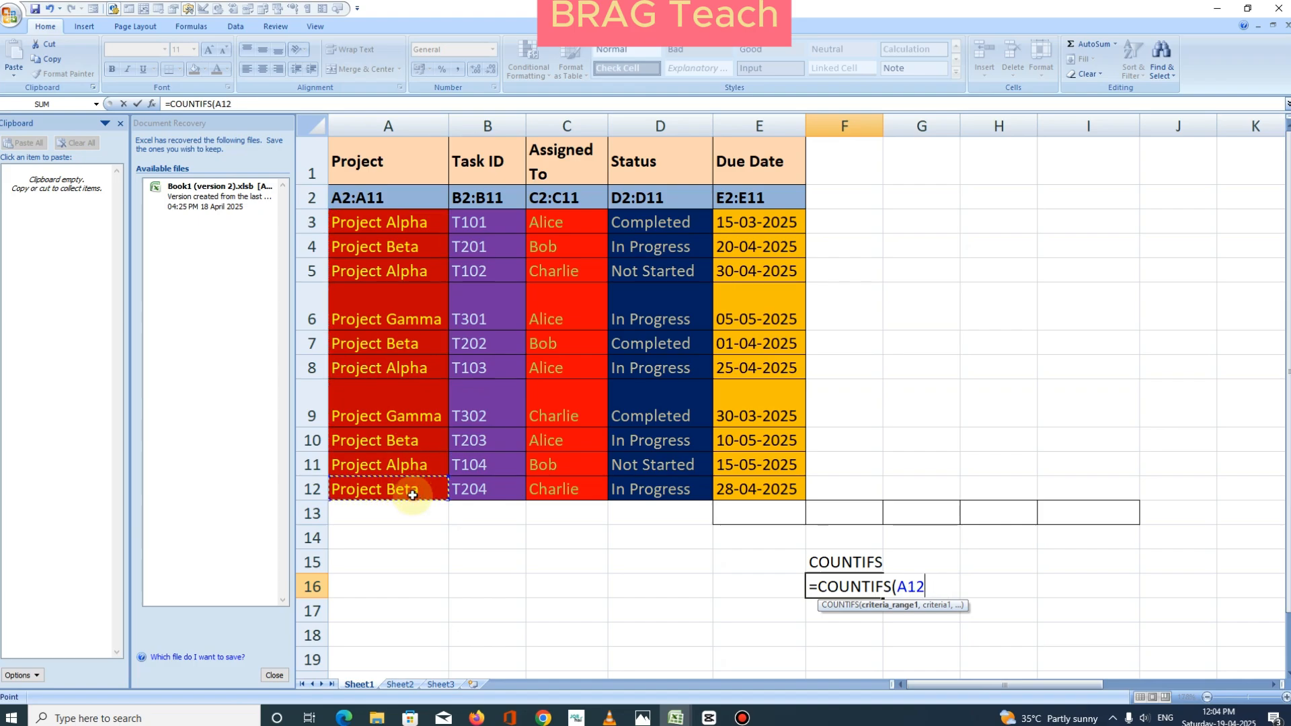
drag(411, 221, 421, 491)
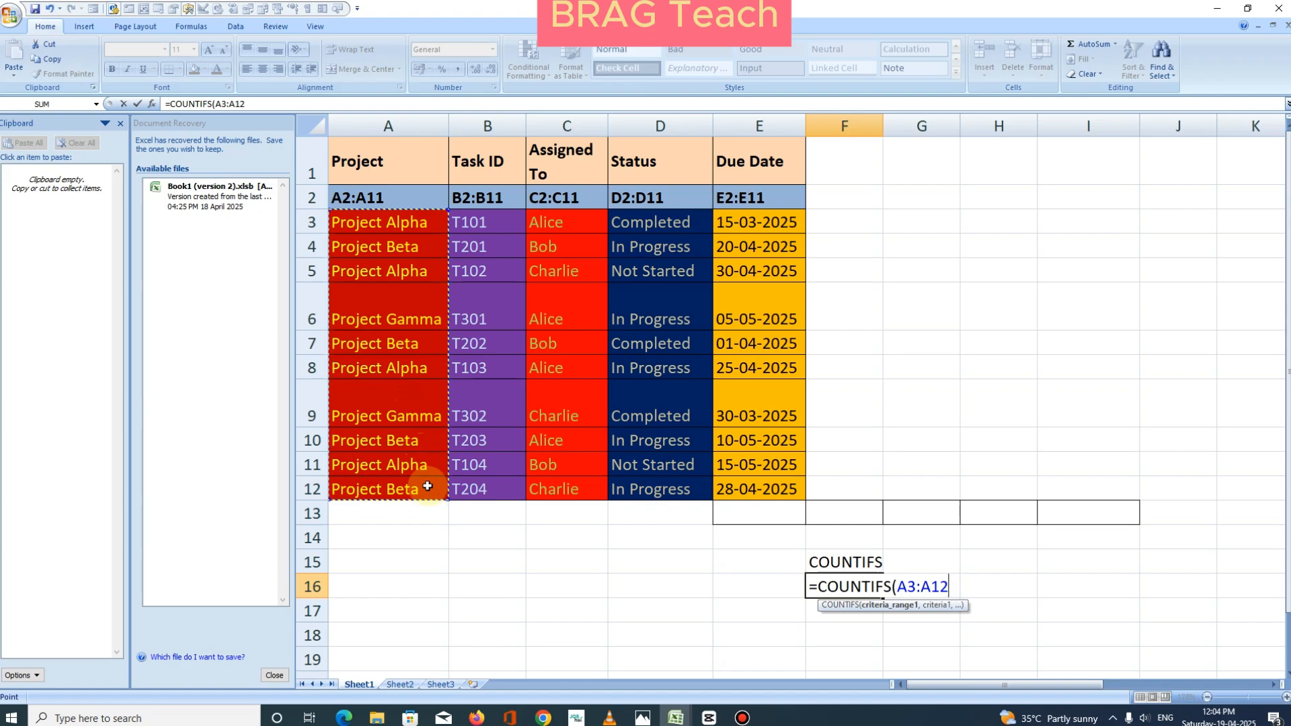
text(, "PROJECT ALPHA", D3:D12,)
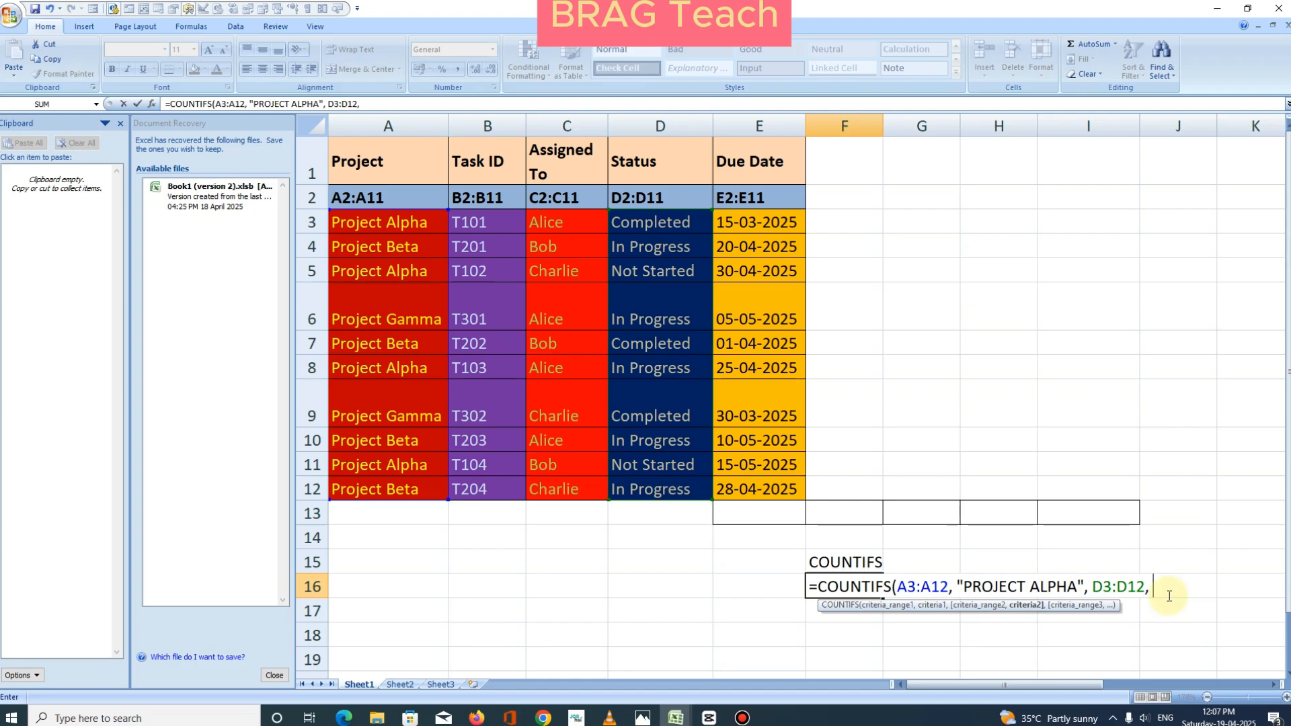
text(NOT STARTED)
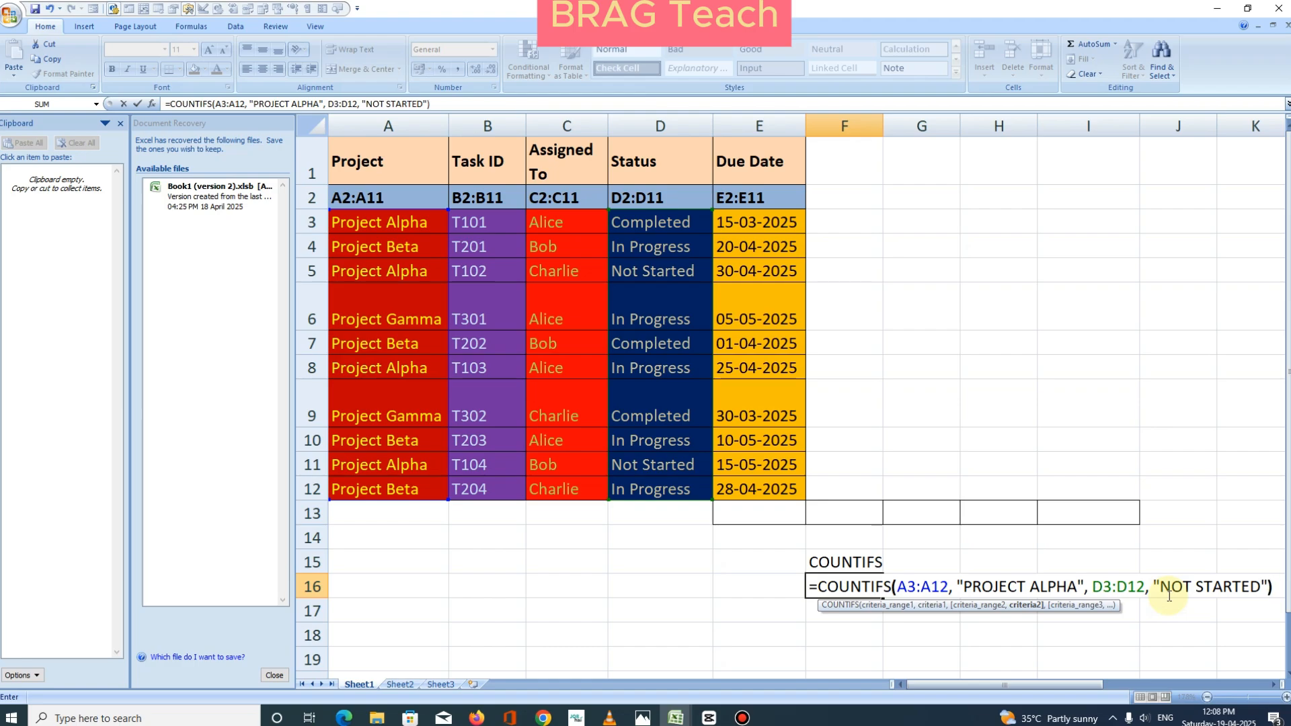
key(Return)
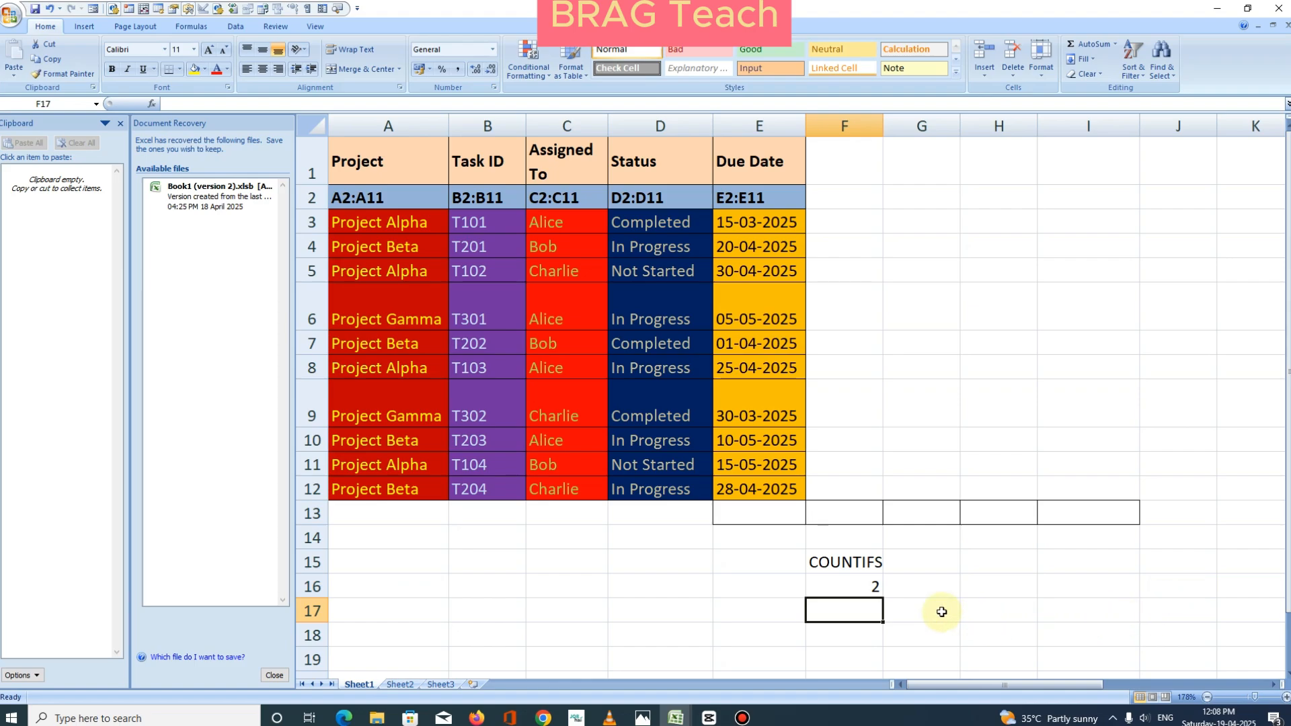
Inspect the formula in F16 and check the project and status cells in rows 5 and 11 against its criteria
click(841, 586)
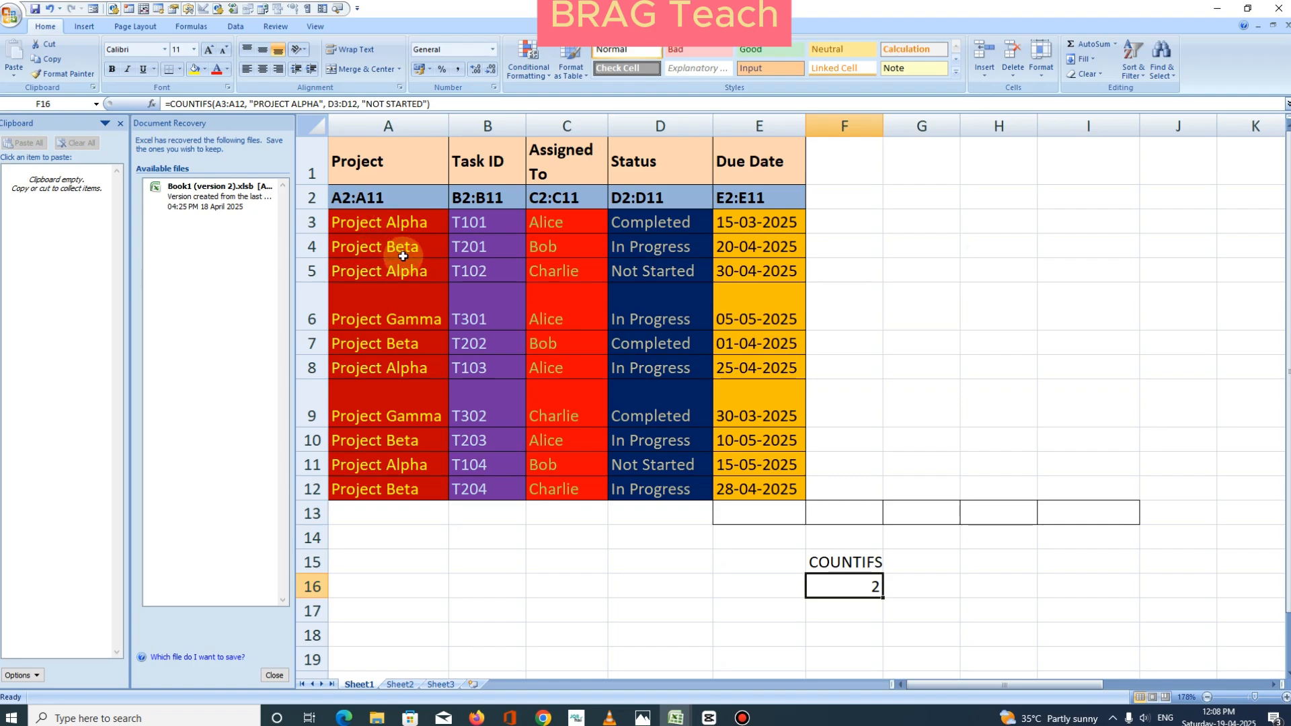
click(398, 276)
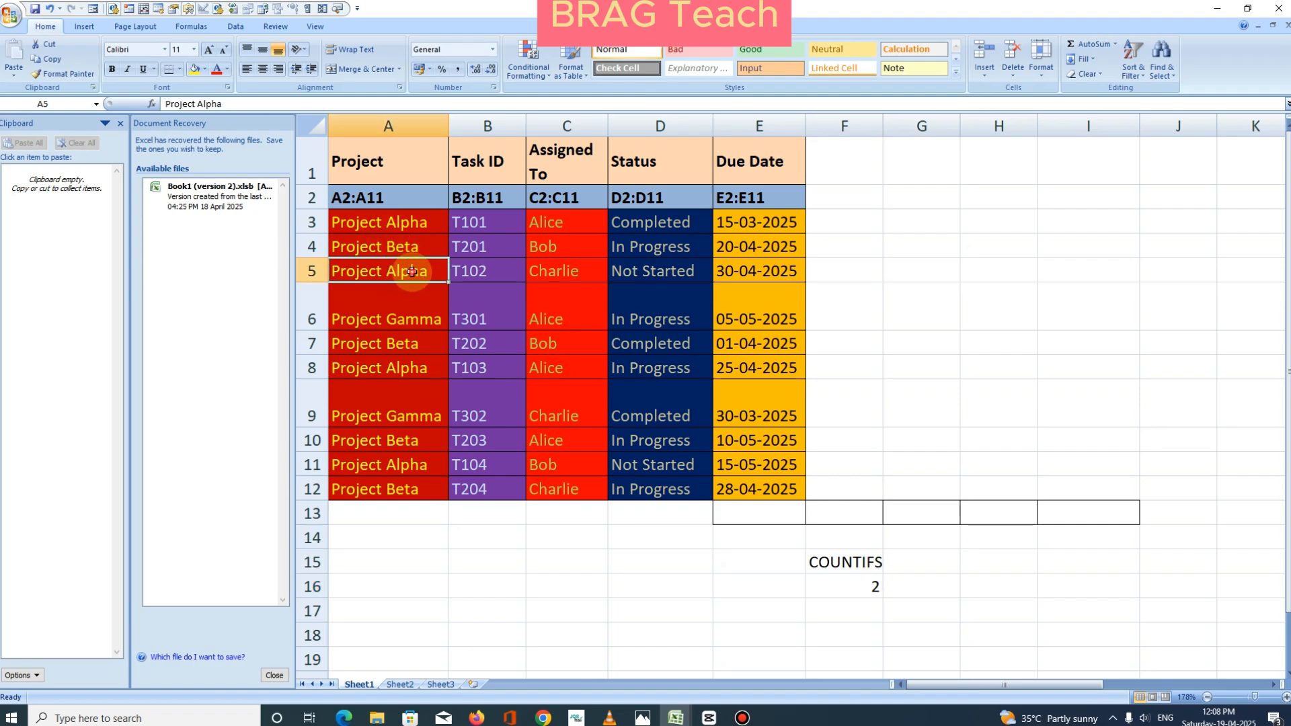
double_click(646, 274)
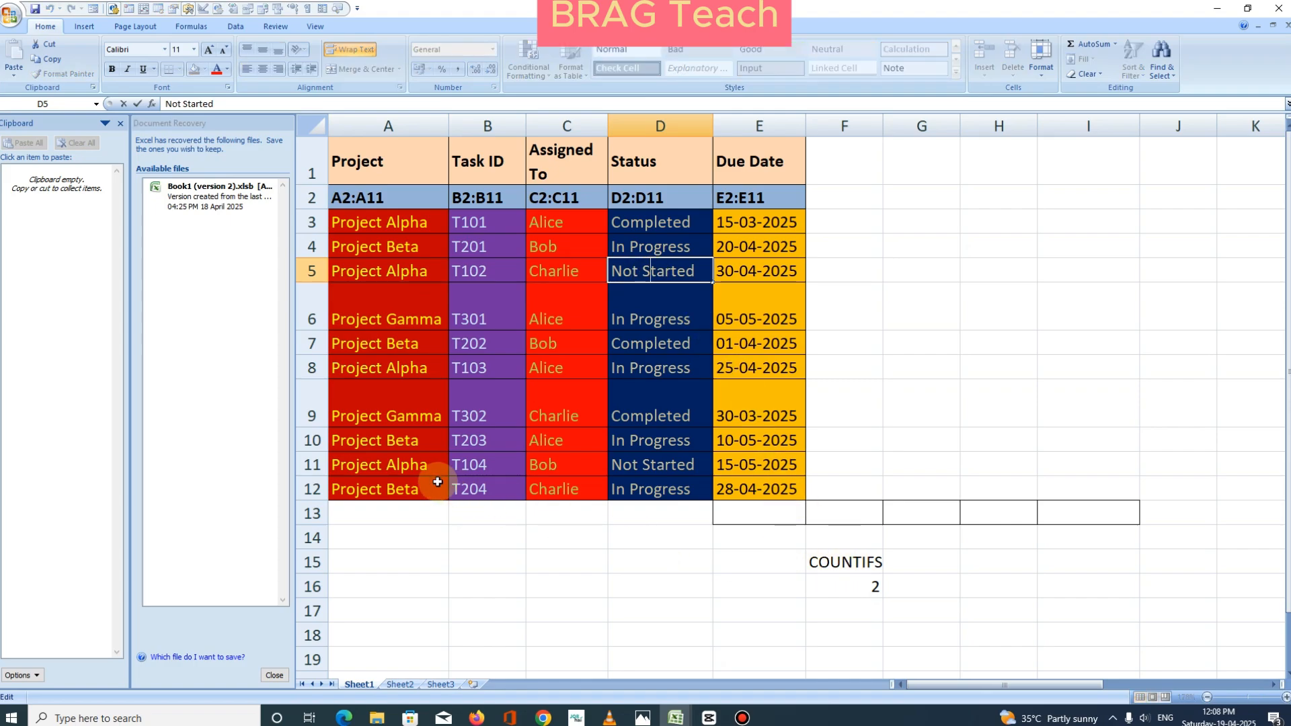
click(404, 463)
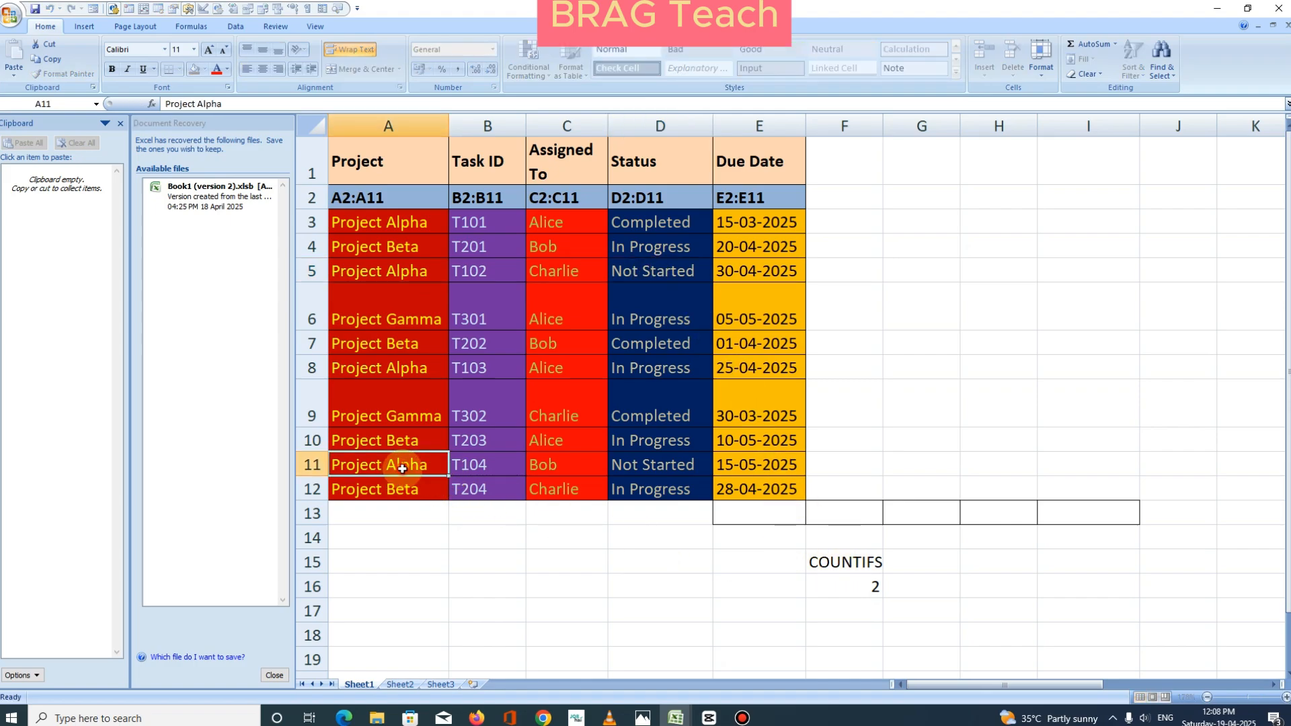
click(652, 467)
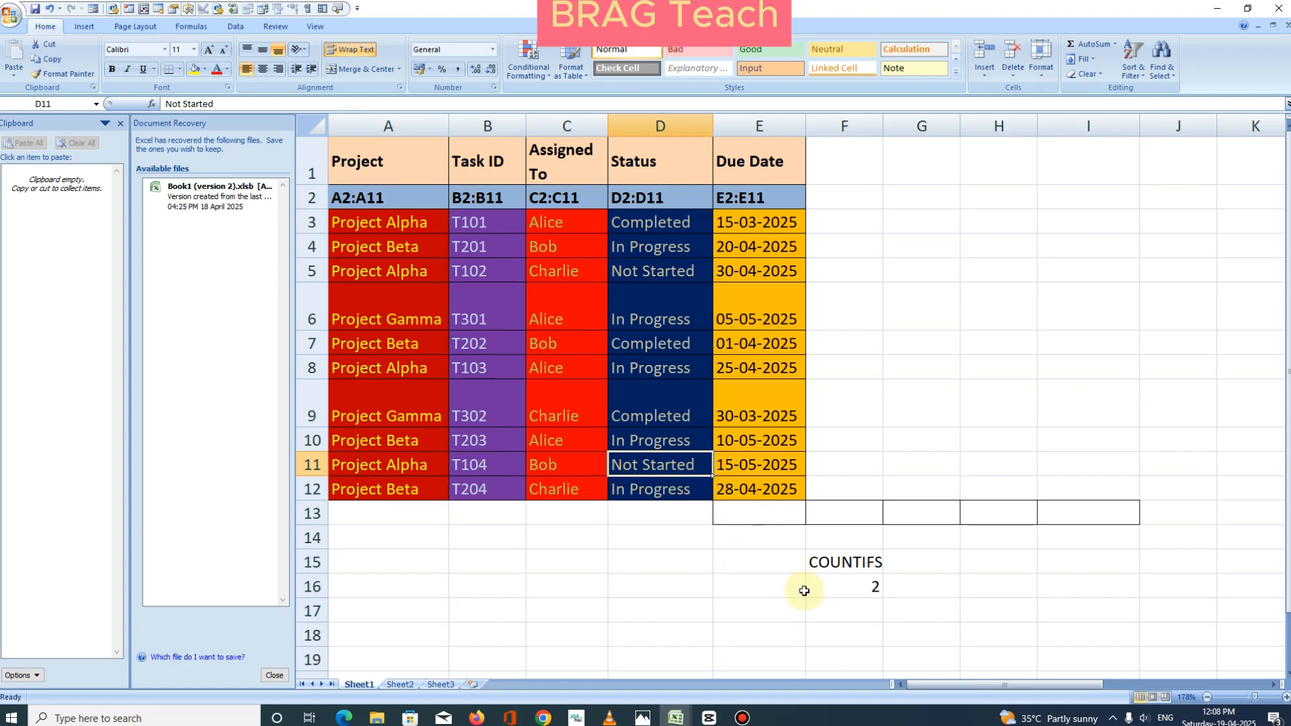